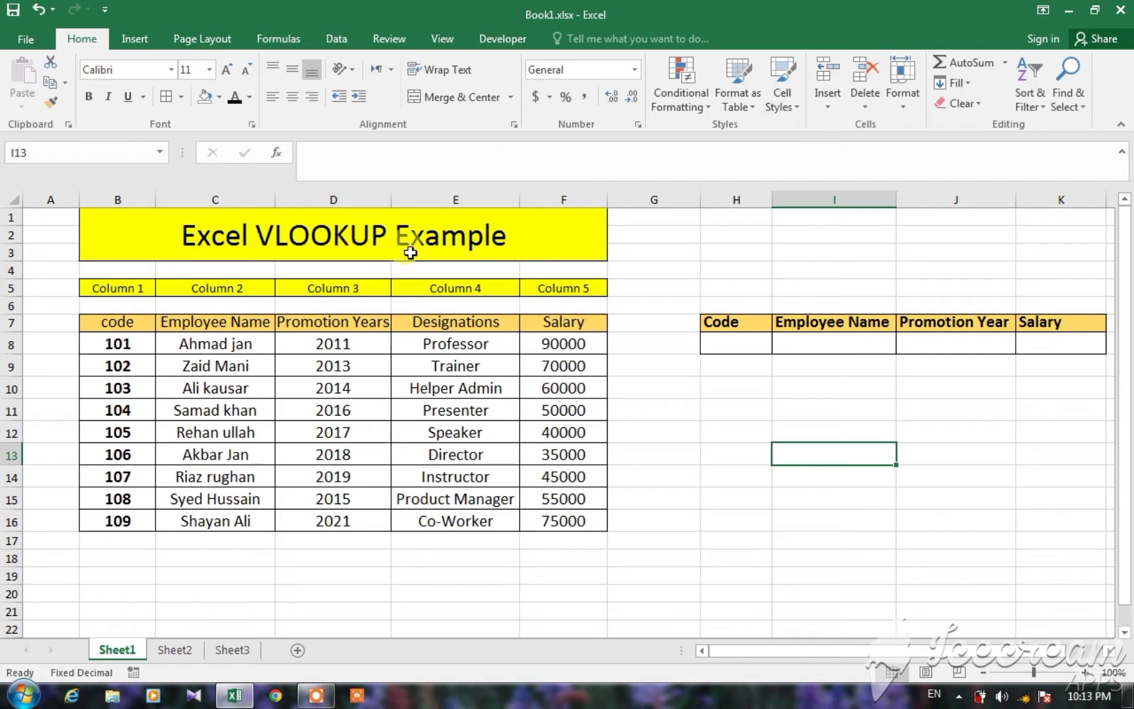
pyautogui.click(716, 431)
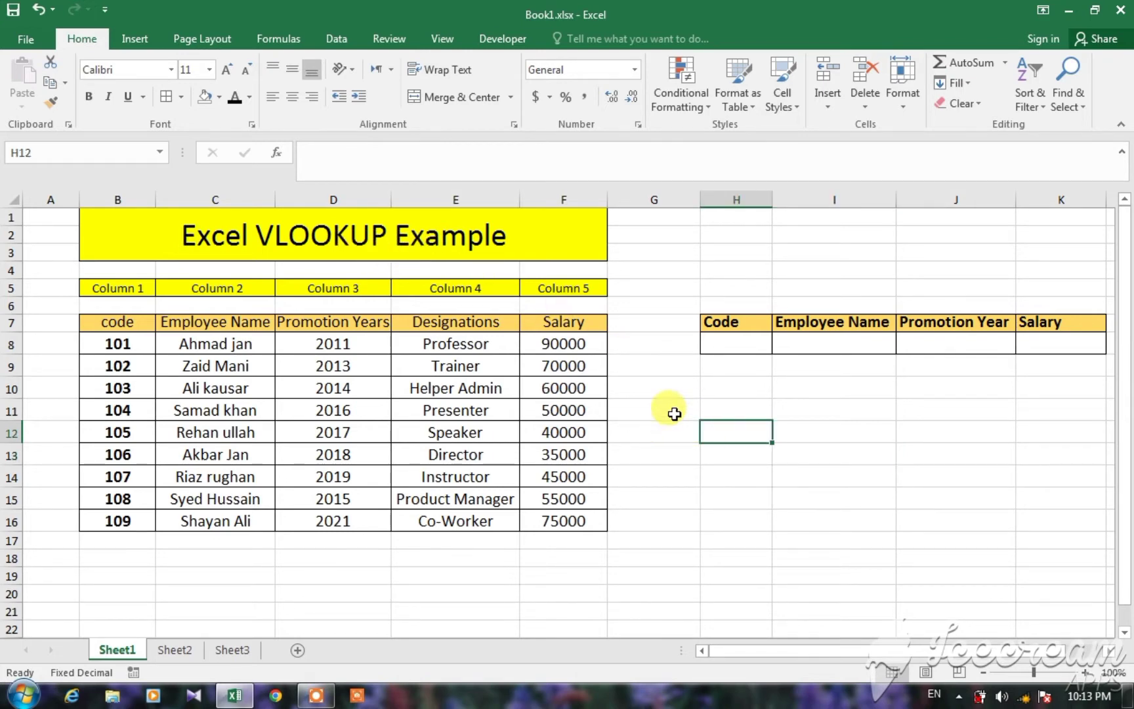
pyautogui.click(132, 322)
pyautogui.moveTo(132, 322); pyautogui.dragTo(575, 523)
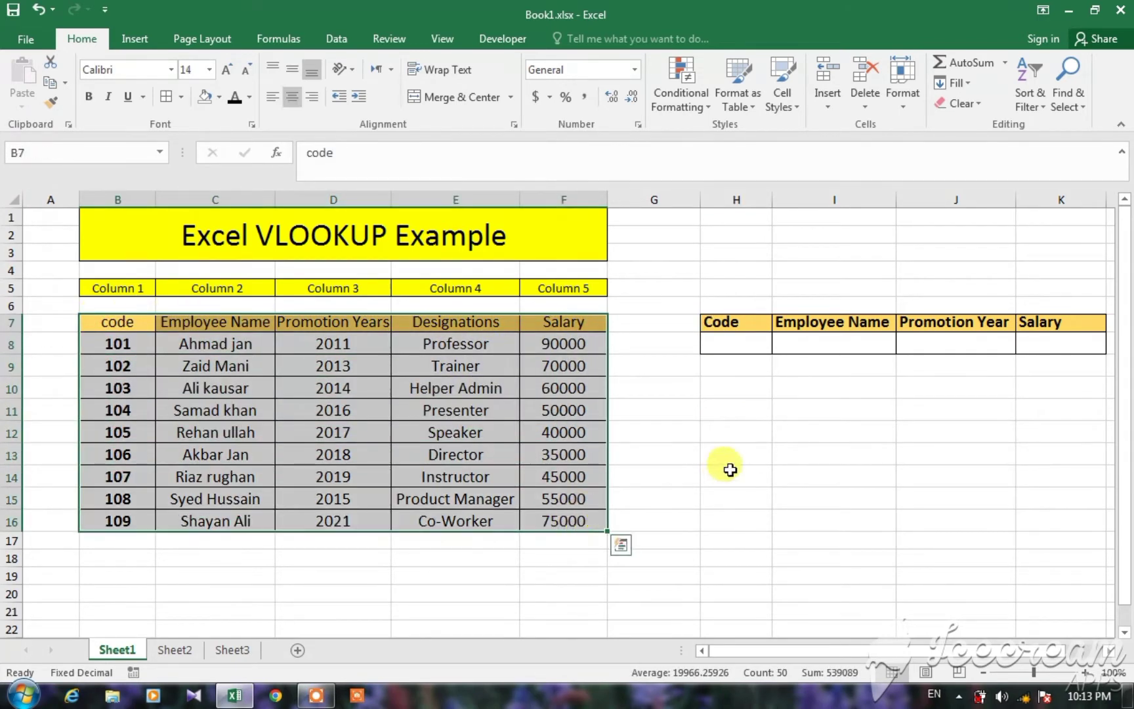
pyautogui.click(730, 472)
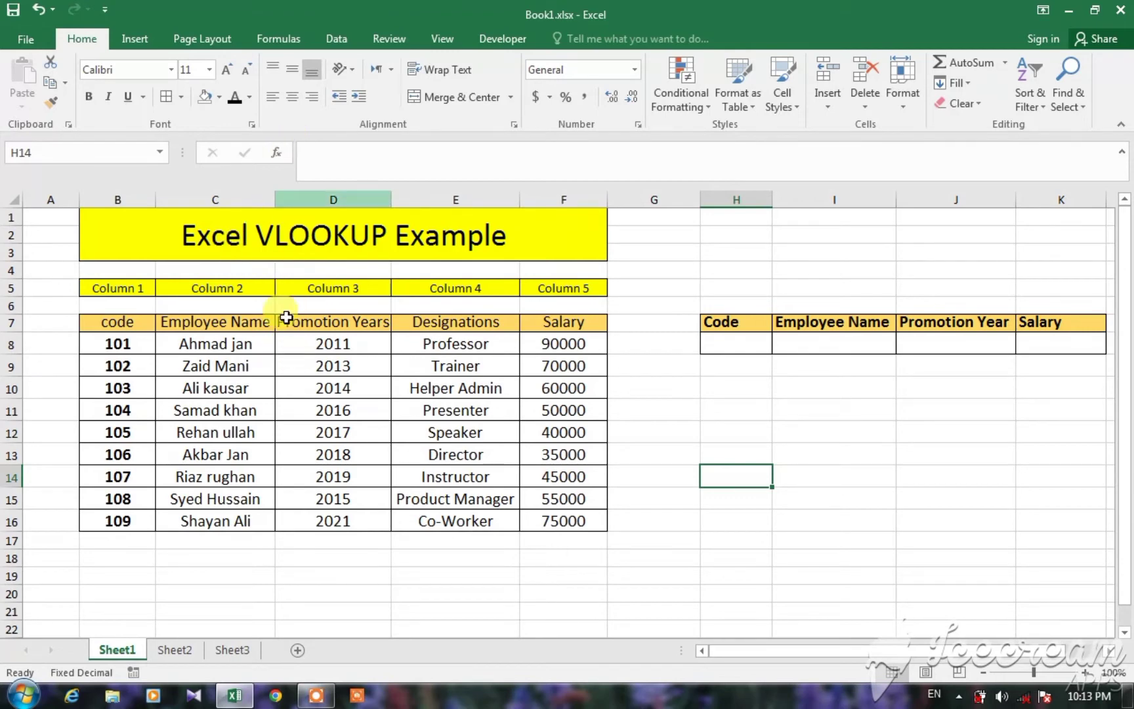
pyautogui.click(724, 347)
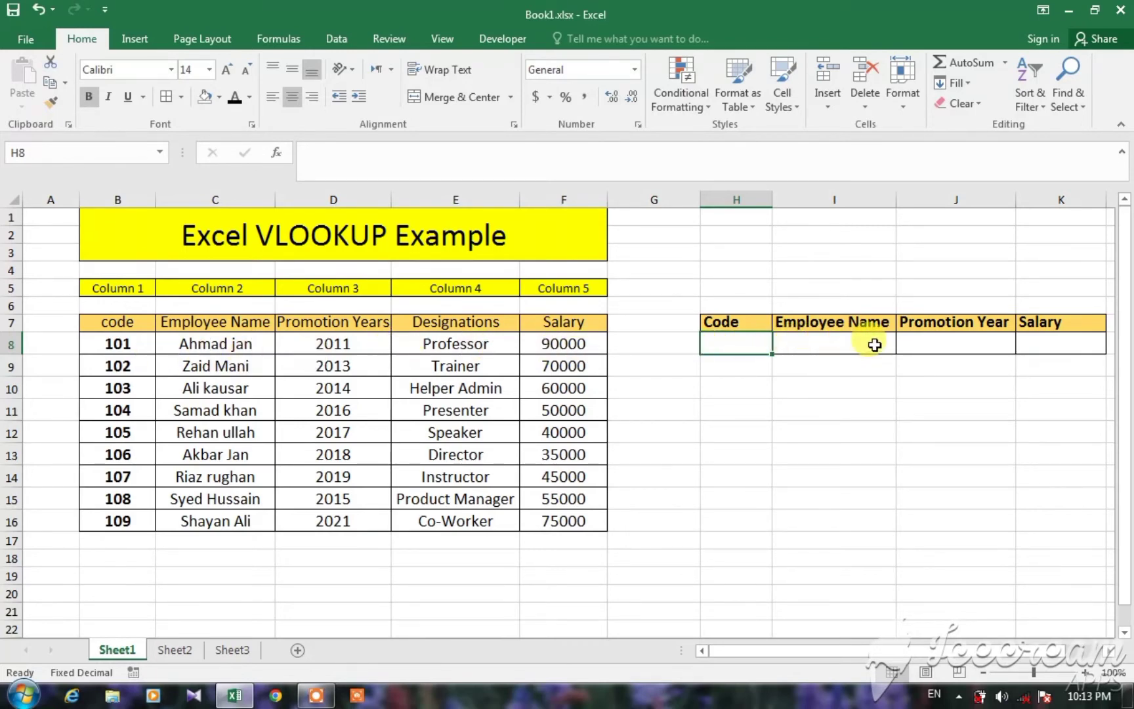
pyautogui.click(1027, 345)
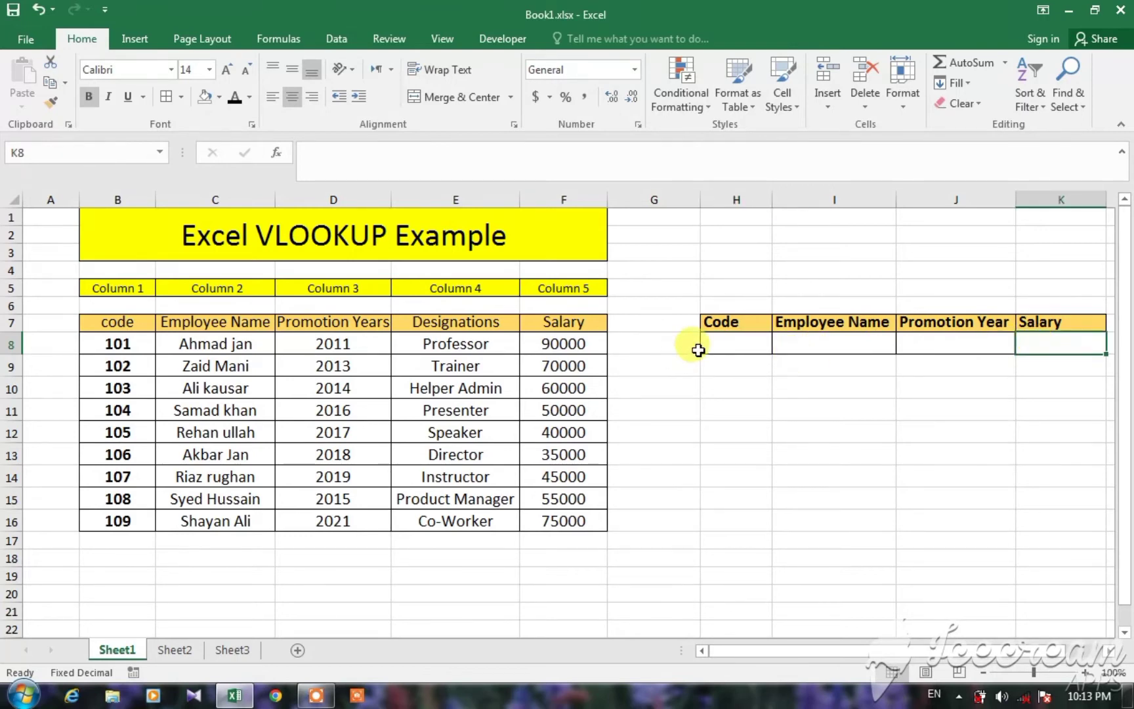
# Enter 103 as the lookup code in cell H8, under the Code heading of the small table.
pyautogui.click(726, 348)
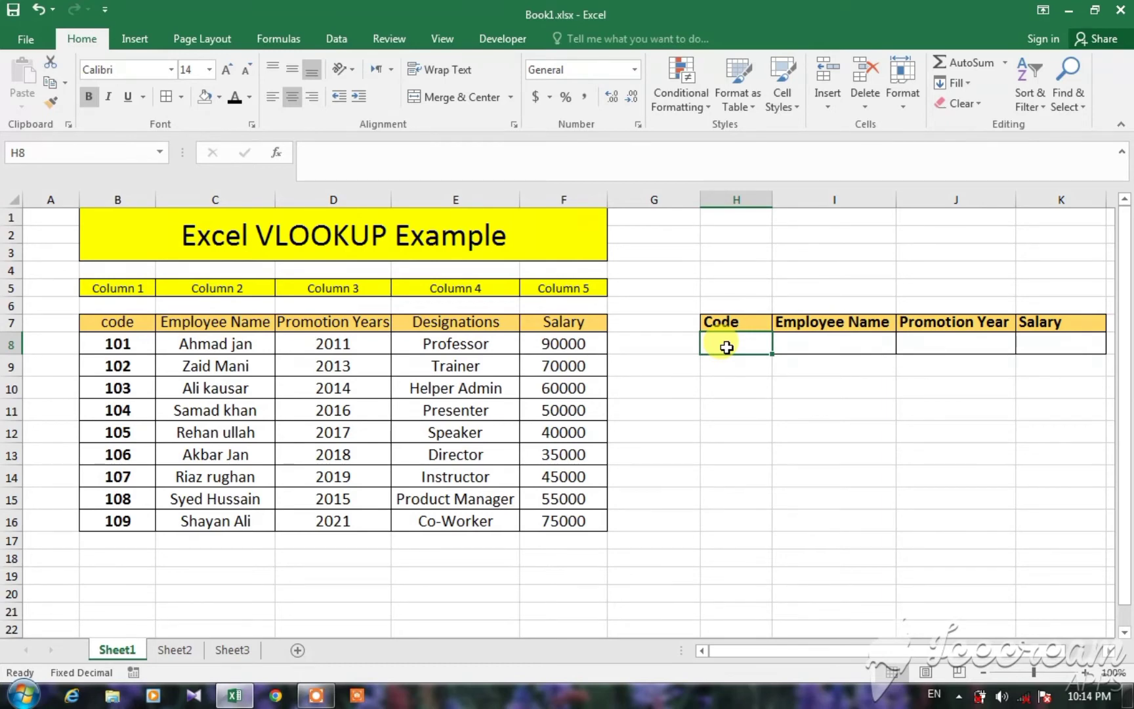
pyautogui.write('10')
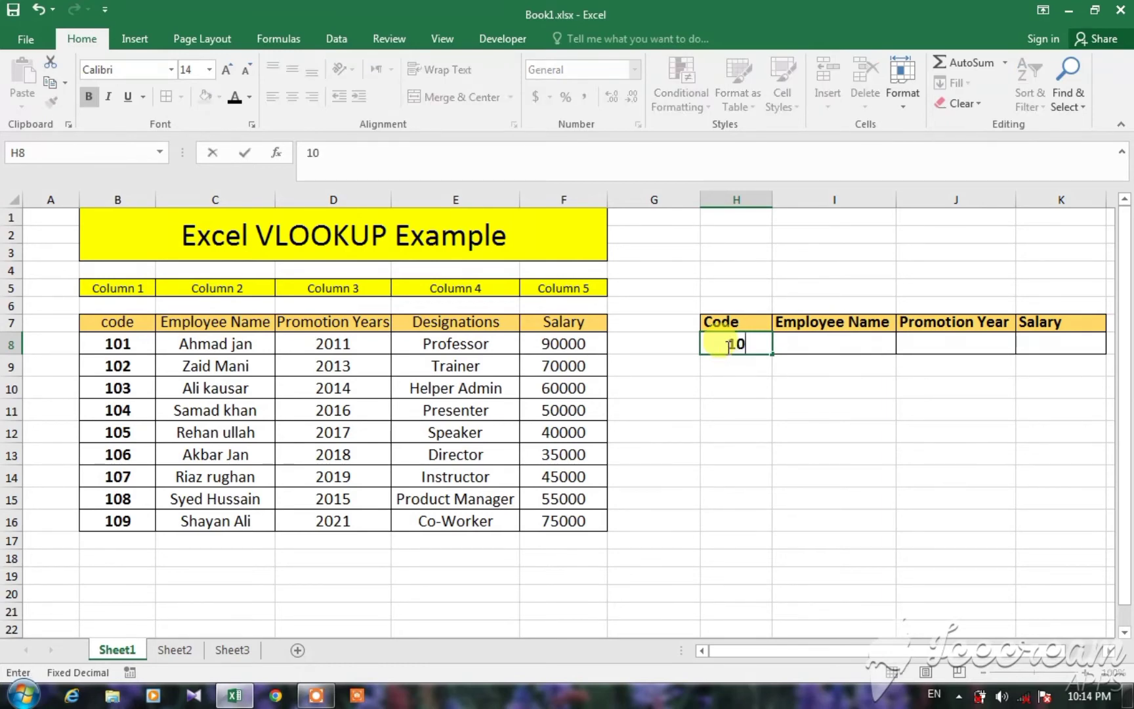
pyautogui.write('3')
pyautogui.click(725, 430)
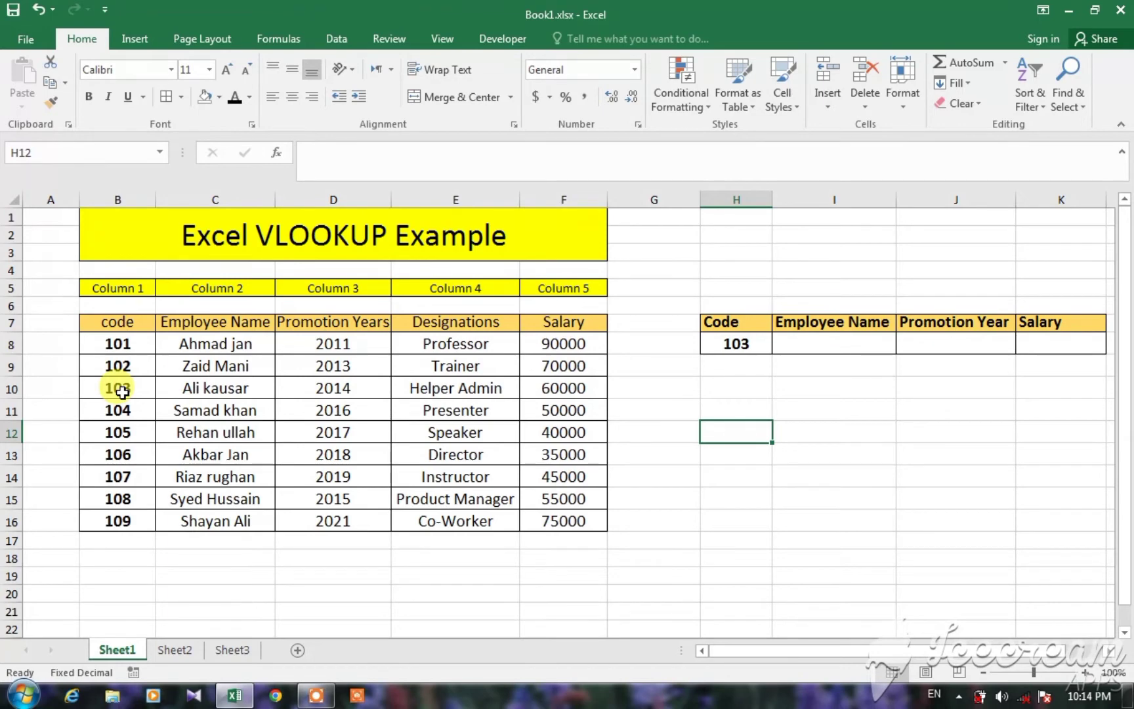
pyautogui.click(737, 343)
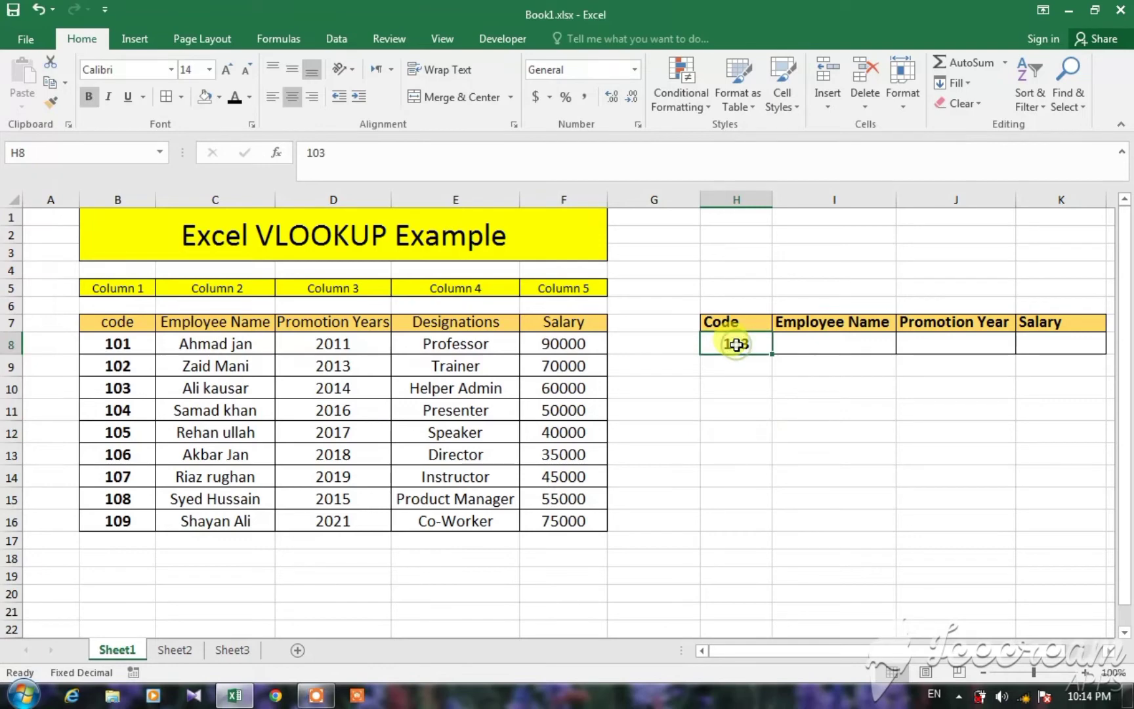
pyautogui.click(831, 345)
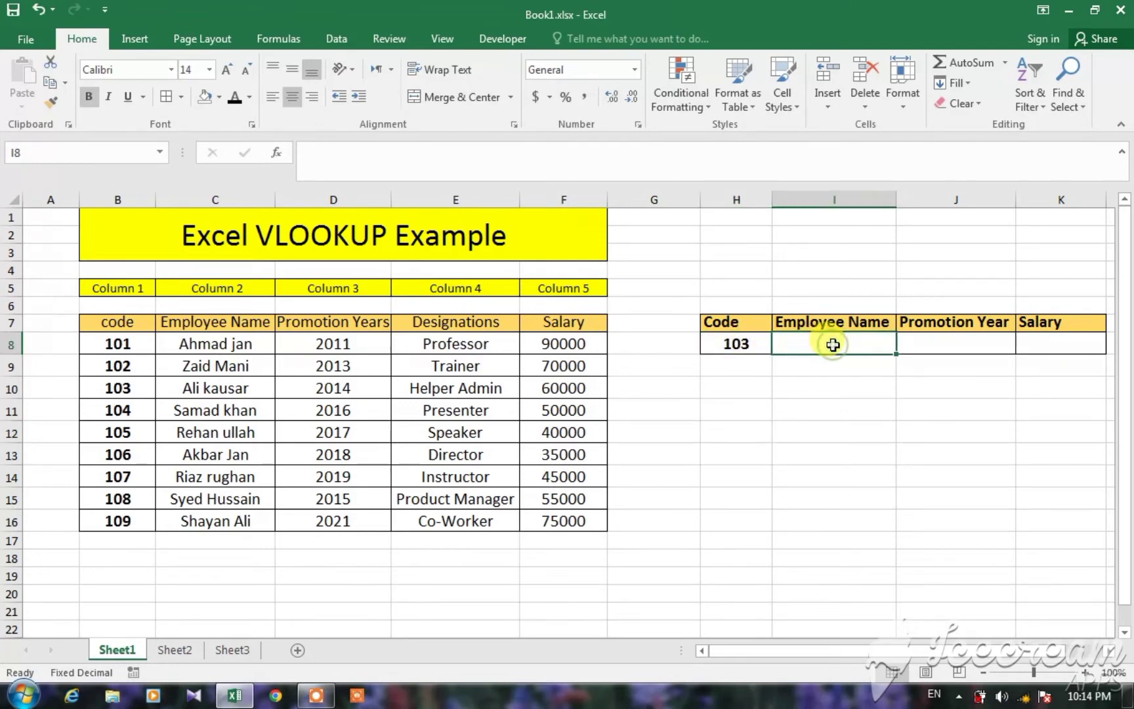
pyautogui.click(940, 345)
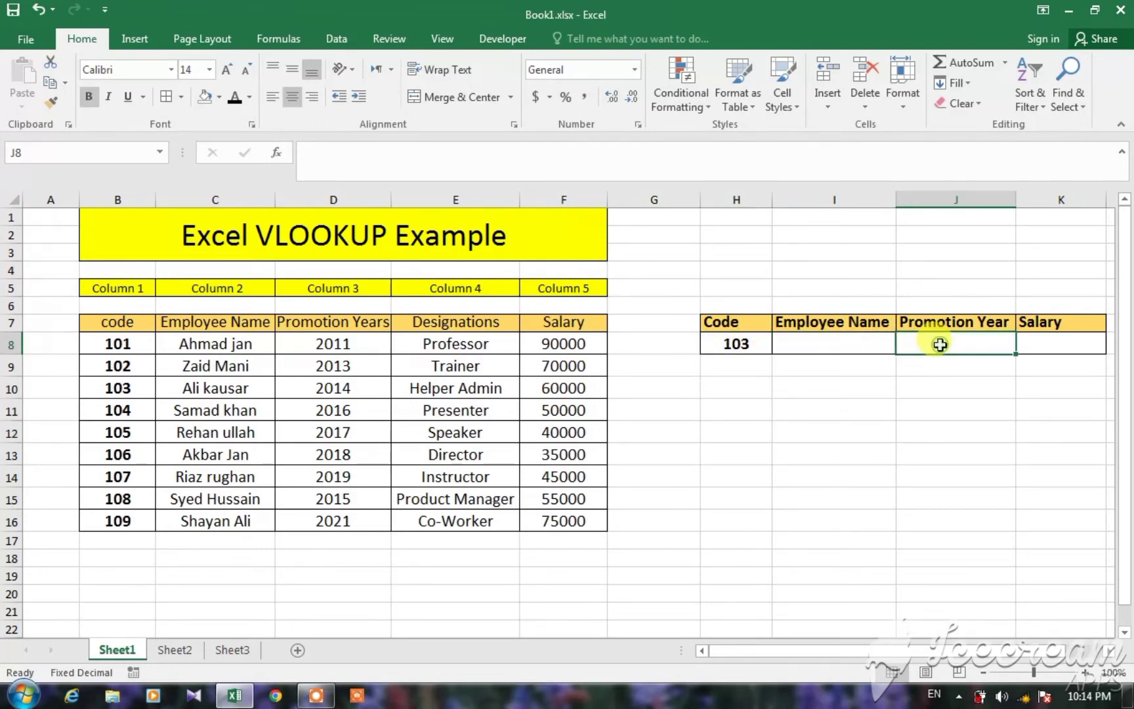
pyautogui.click(1043, 345)
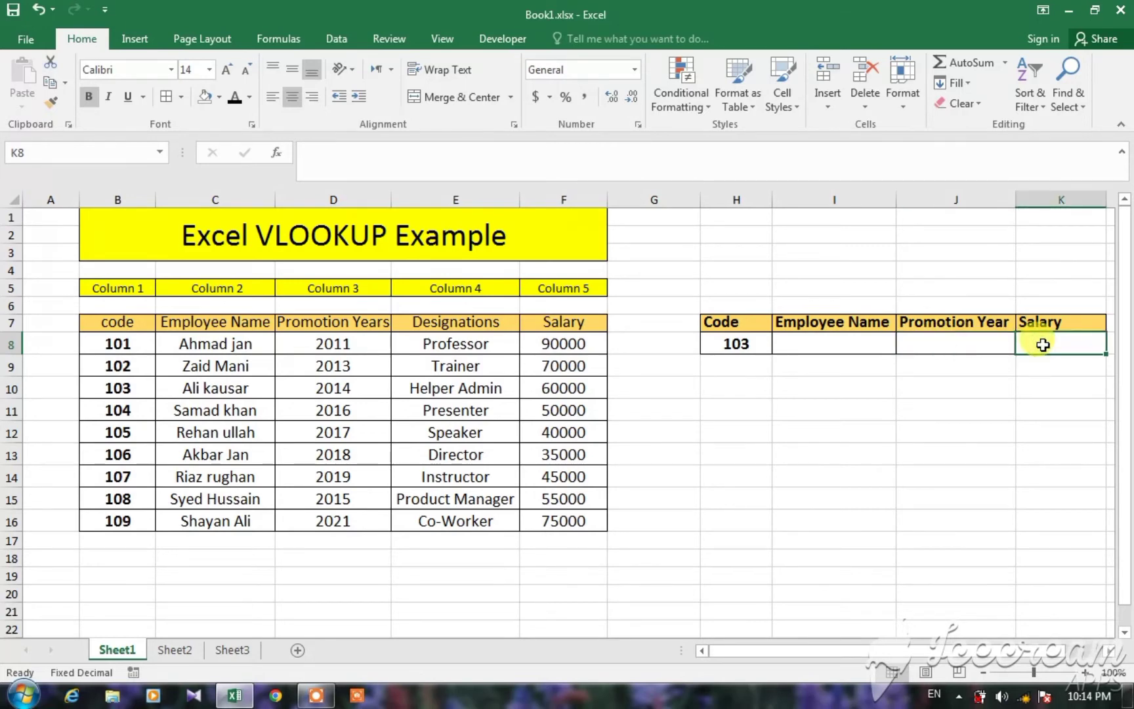
pyautogui.click(749, 346)
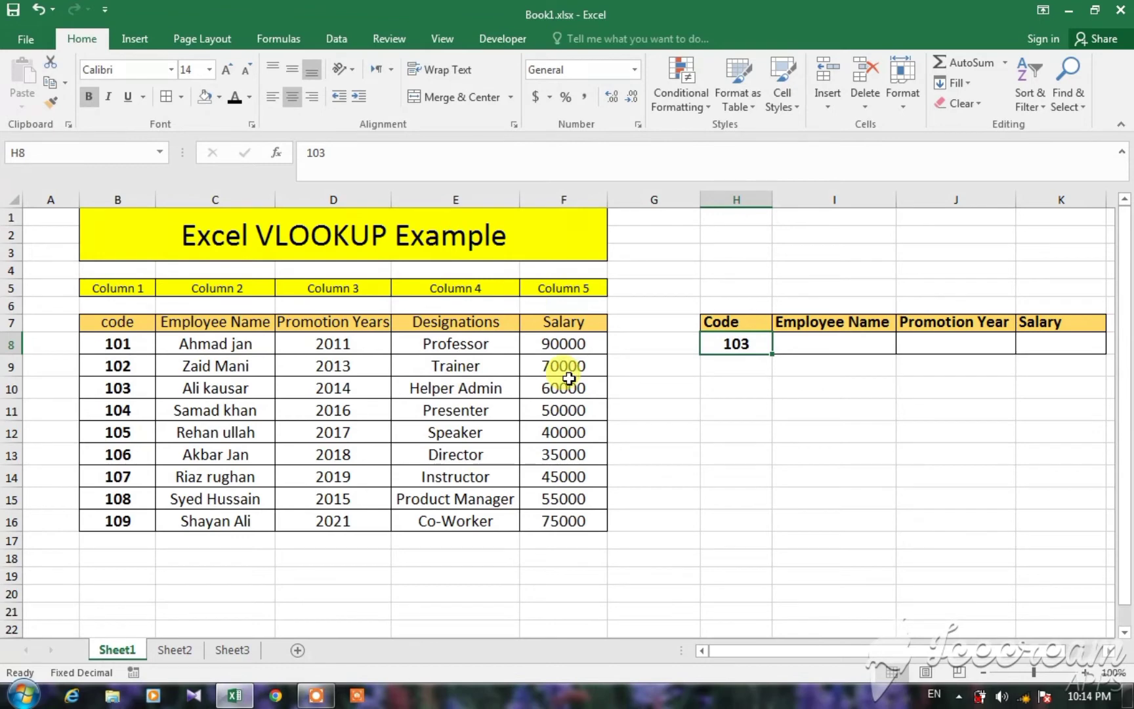
# Start a VLOOKUP formula in Employee Name cell I8 with the code in H8 as the lookup value.
pyautogui.click(827, 338)
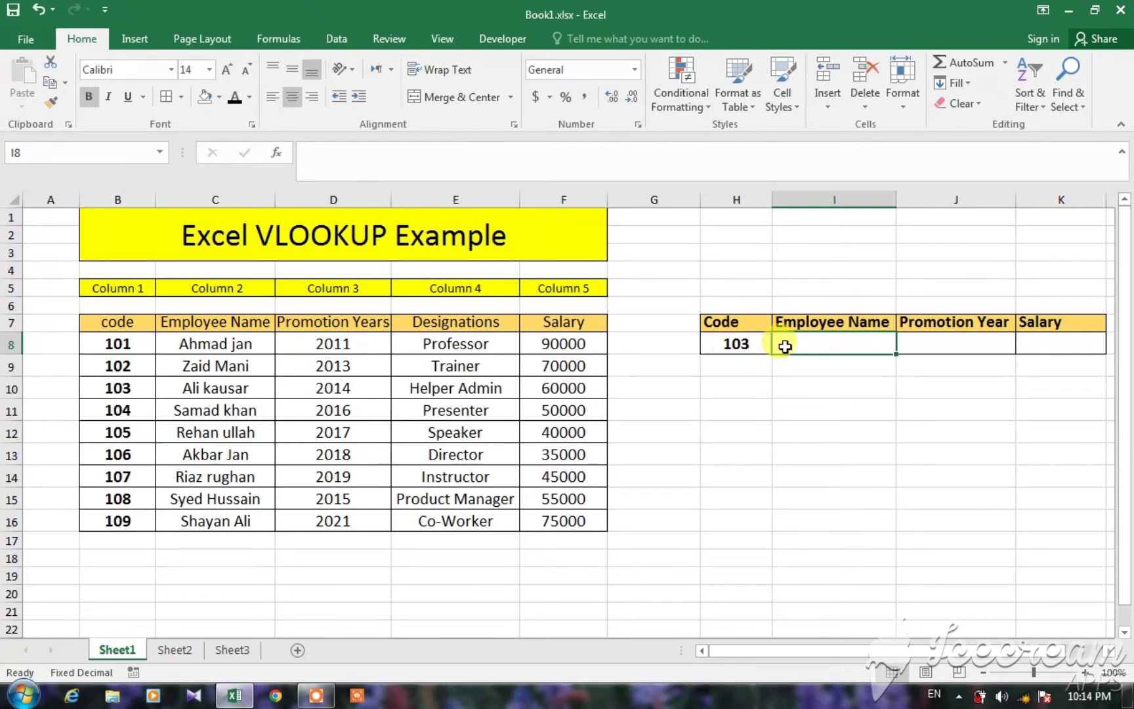
pyautogui.write('=')
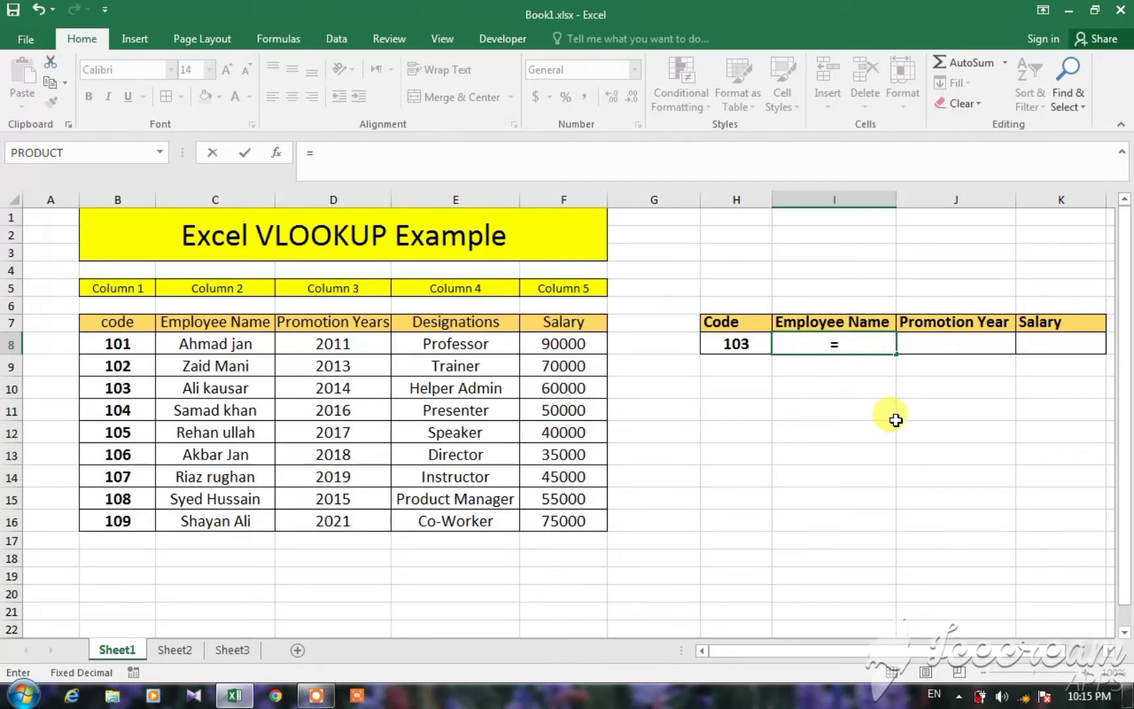
pyautogui.write('vl')
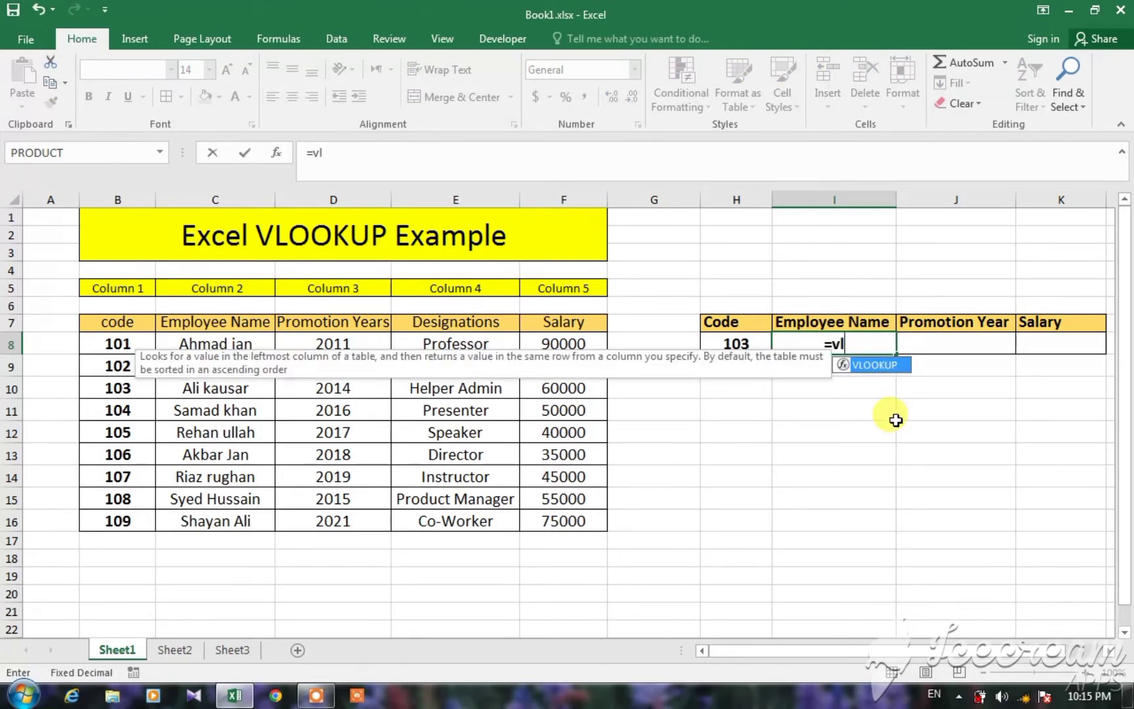
pyautogui.doubleClick(875, 365)
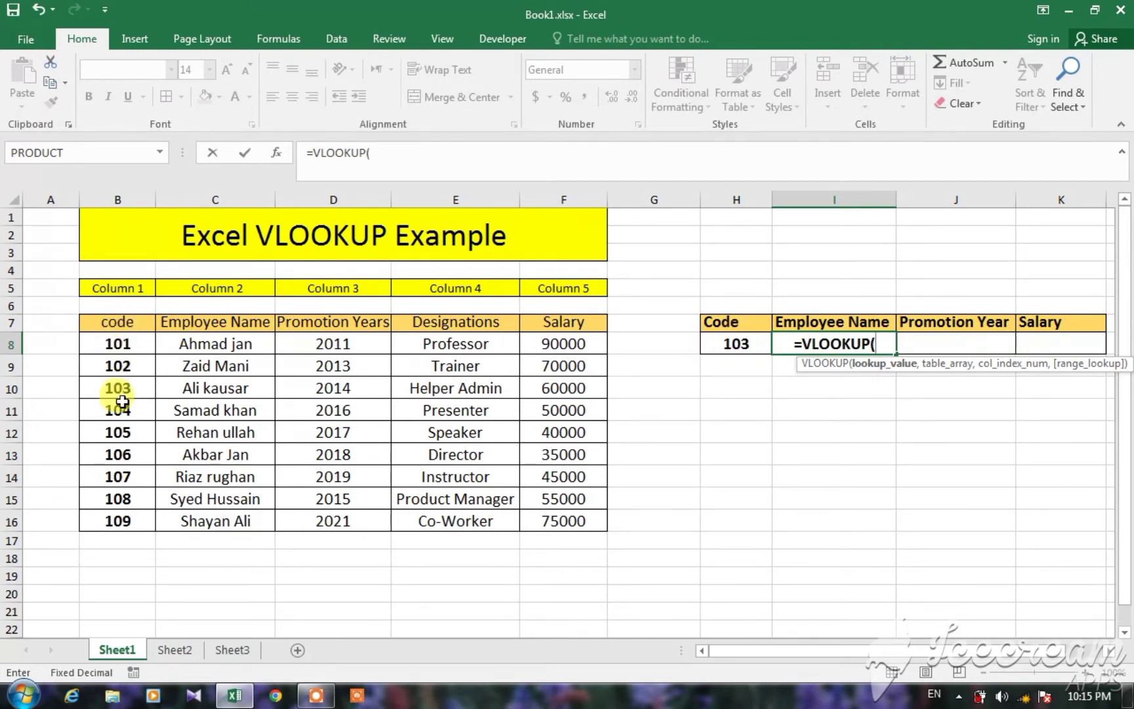
pyautogui.click(725, 344)
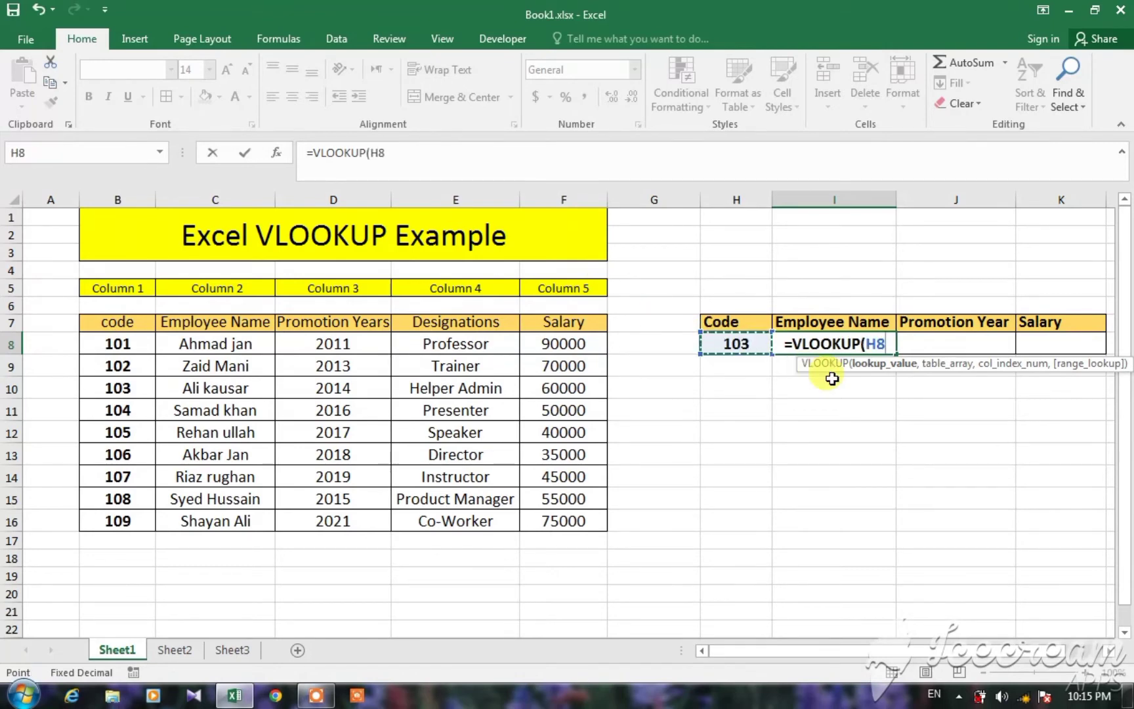
pyautogui.write(',')
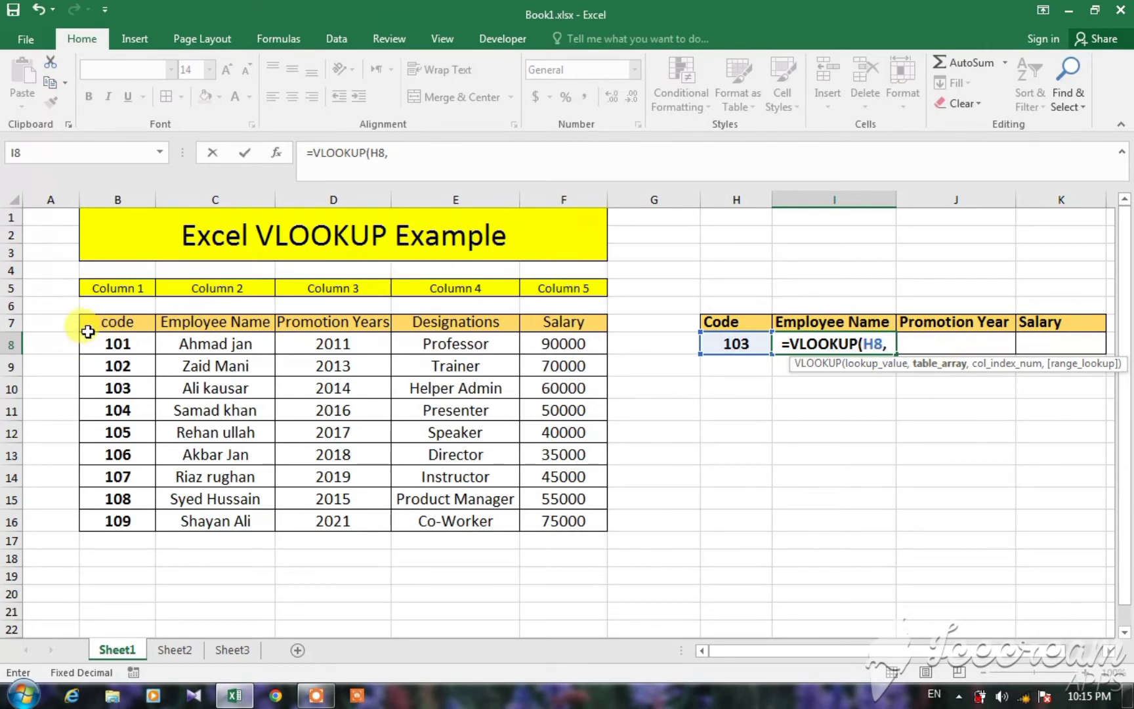
# Complete the I8 formula with table array B7:F16, column index 2 and FALSE for an exact match.
pyautogui.moveTo(87, 323); pyautogui.dragTo(573, 533)
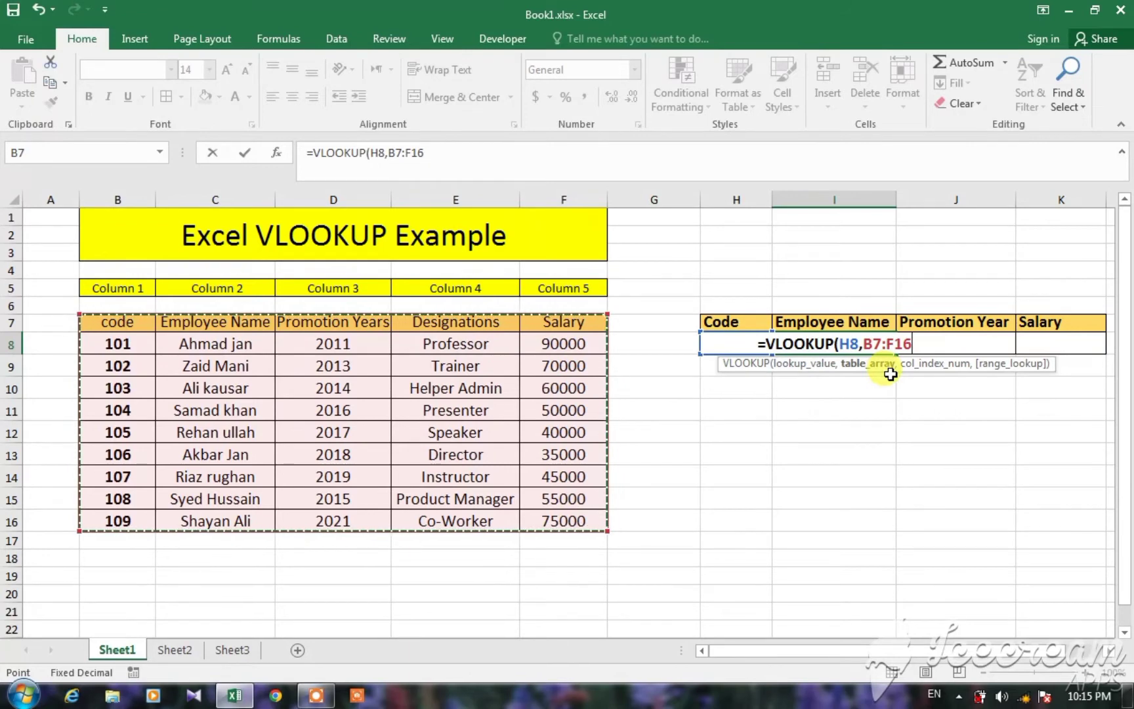
pyautogui.write(',')
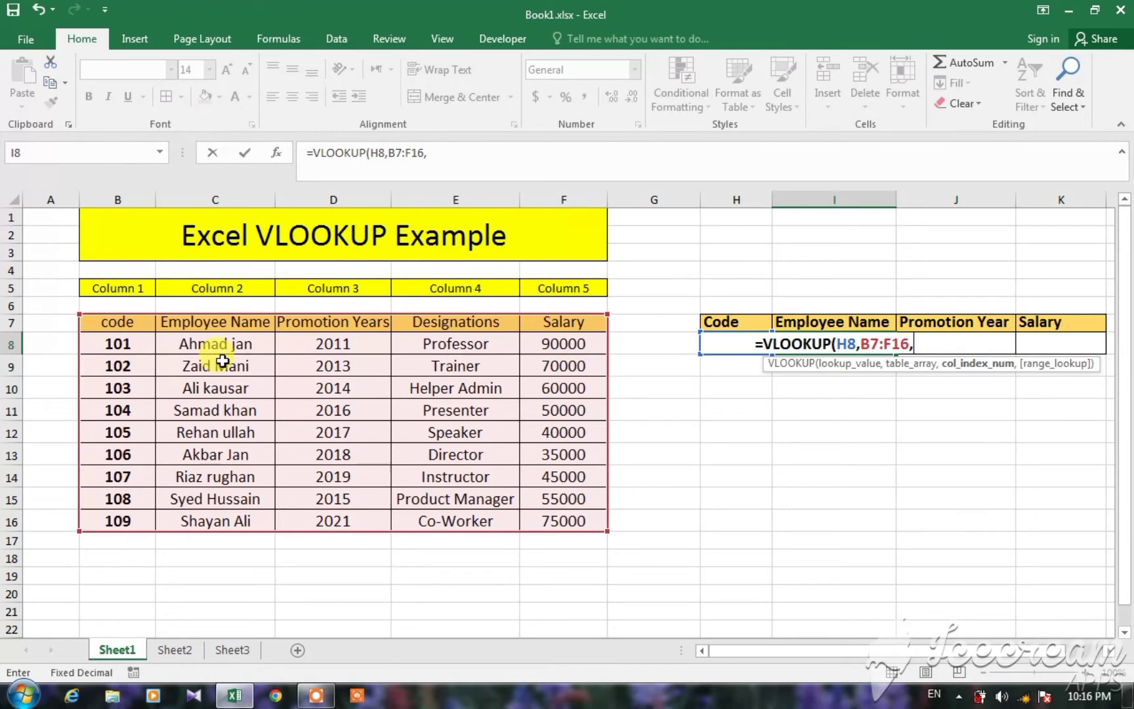
pyautogui.write('2')
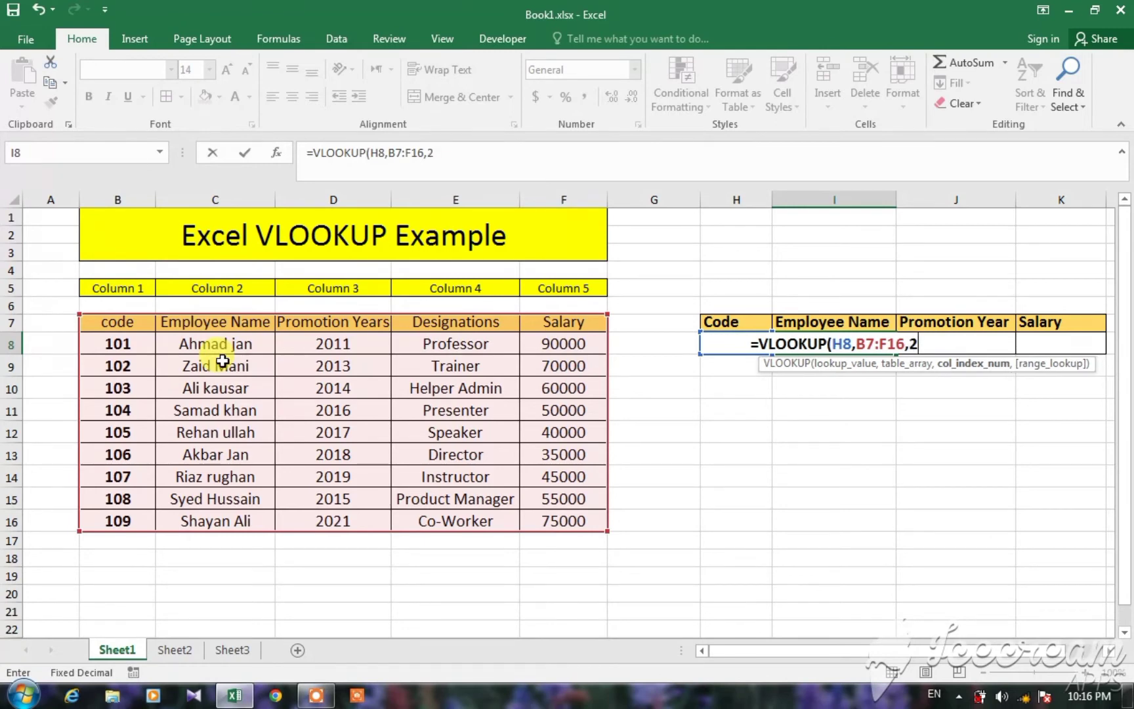
pyautogui.write(',')
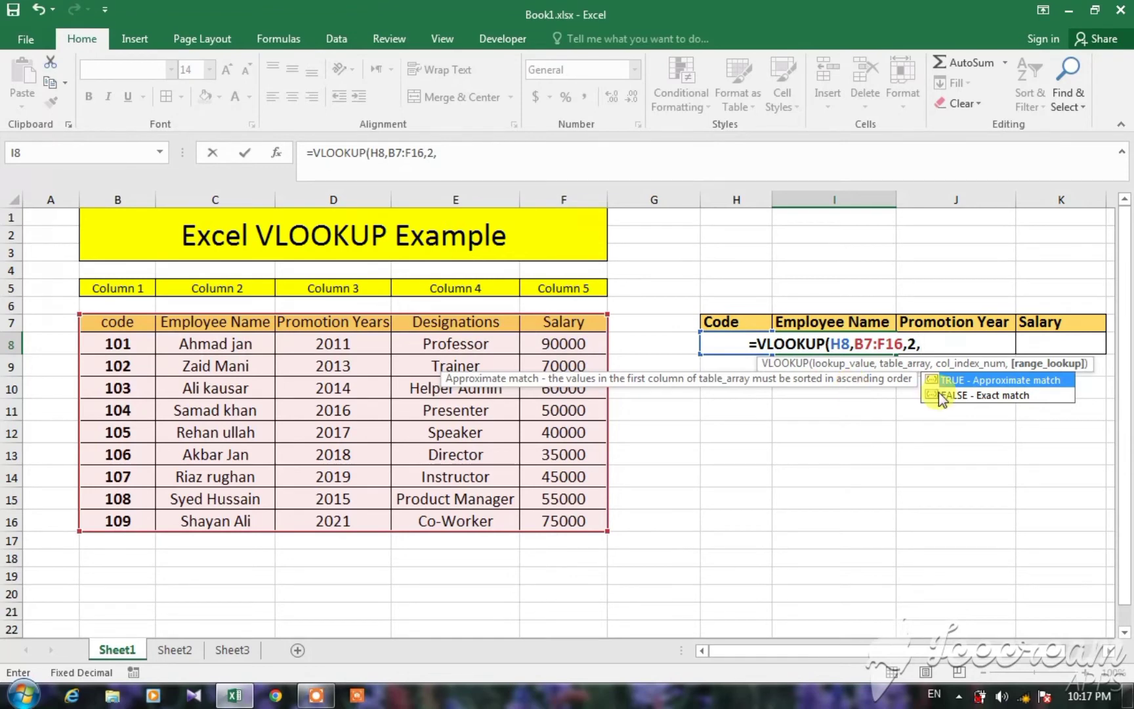
pyautogui.write('0')
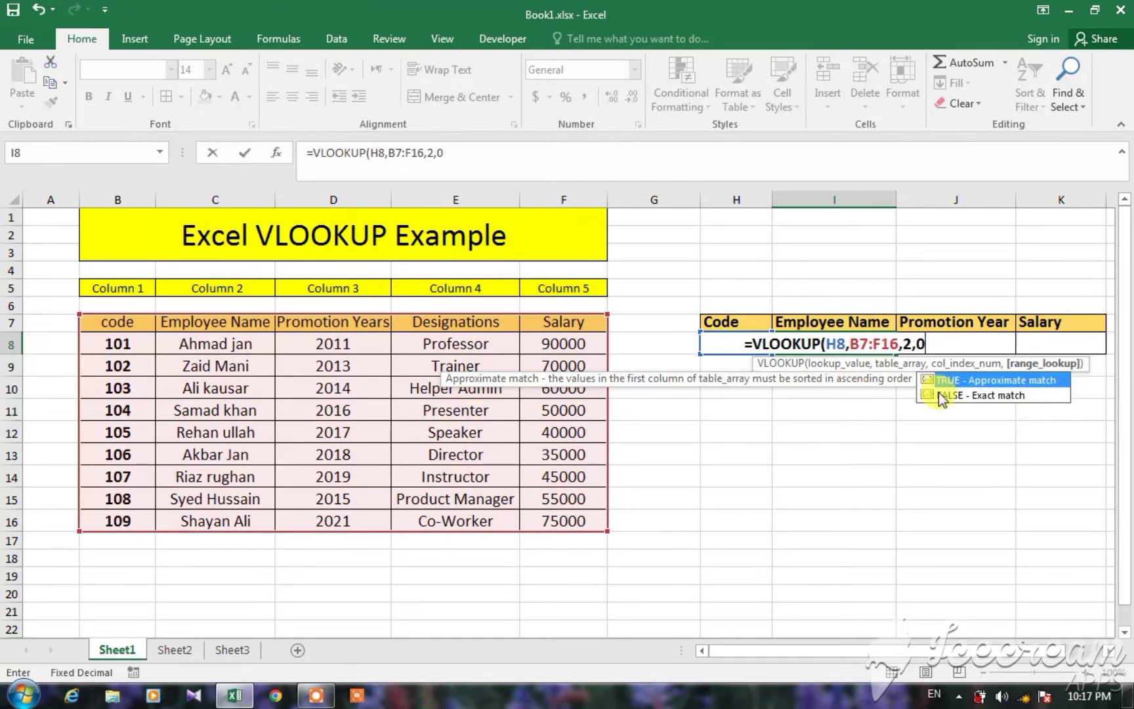
pyautogui.press('BackSpace')
pyautogui.write('false')
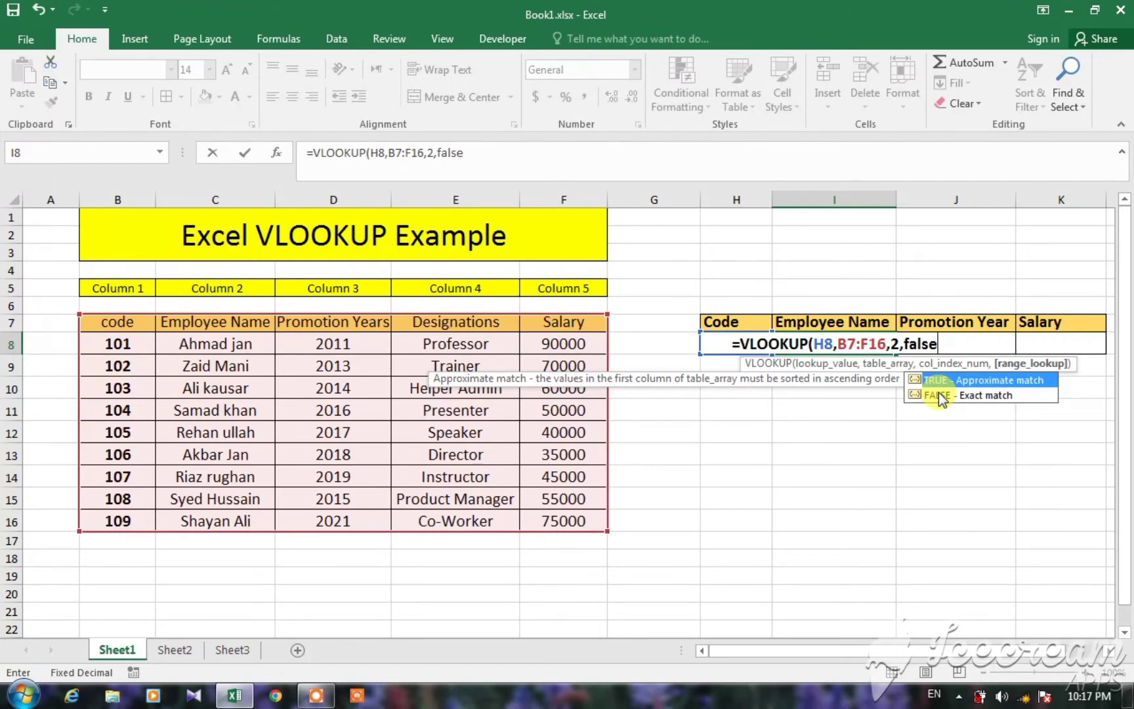
pyautogui.press('Return')
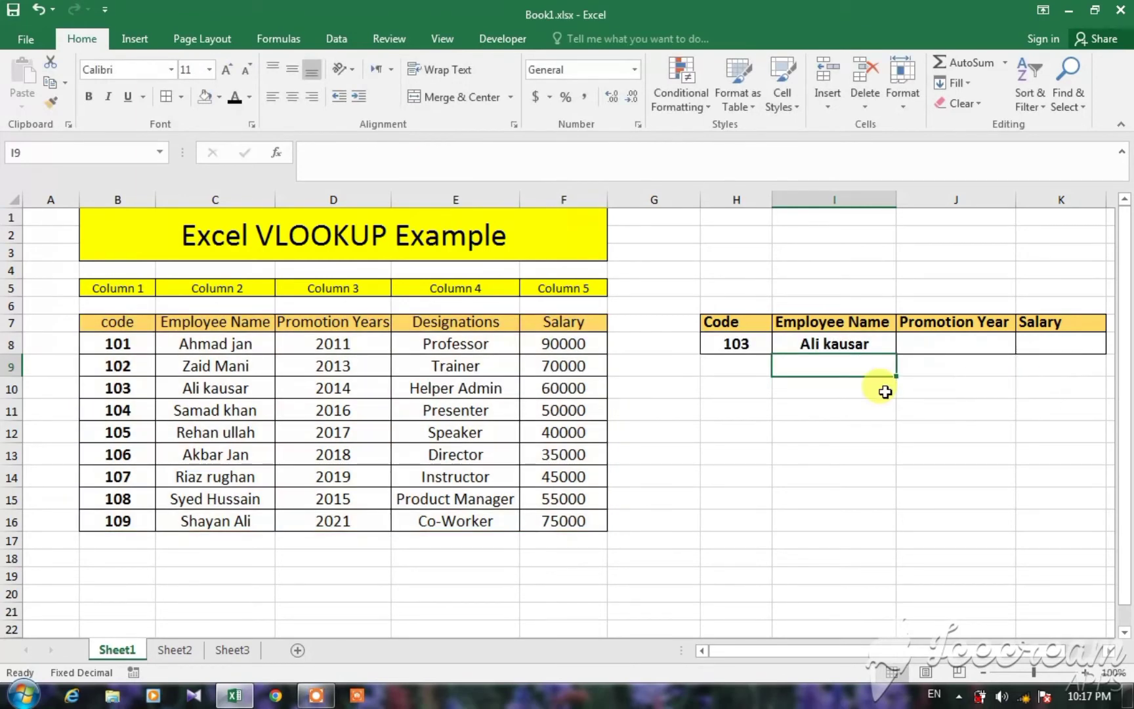
# Compare the employee name returned in I8 with the code 103 row of the source table.
pyautogui.click(735, 342)
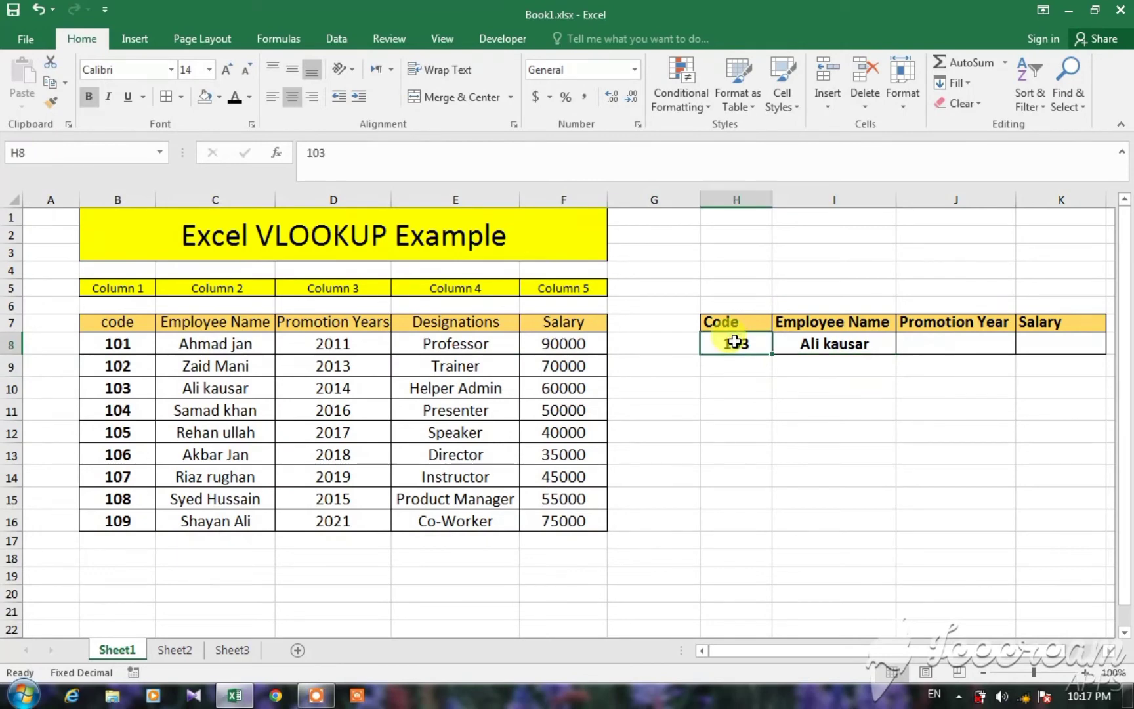
pyautogui.click(802, 342)
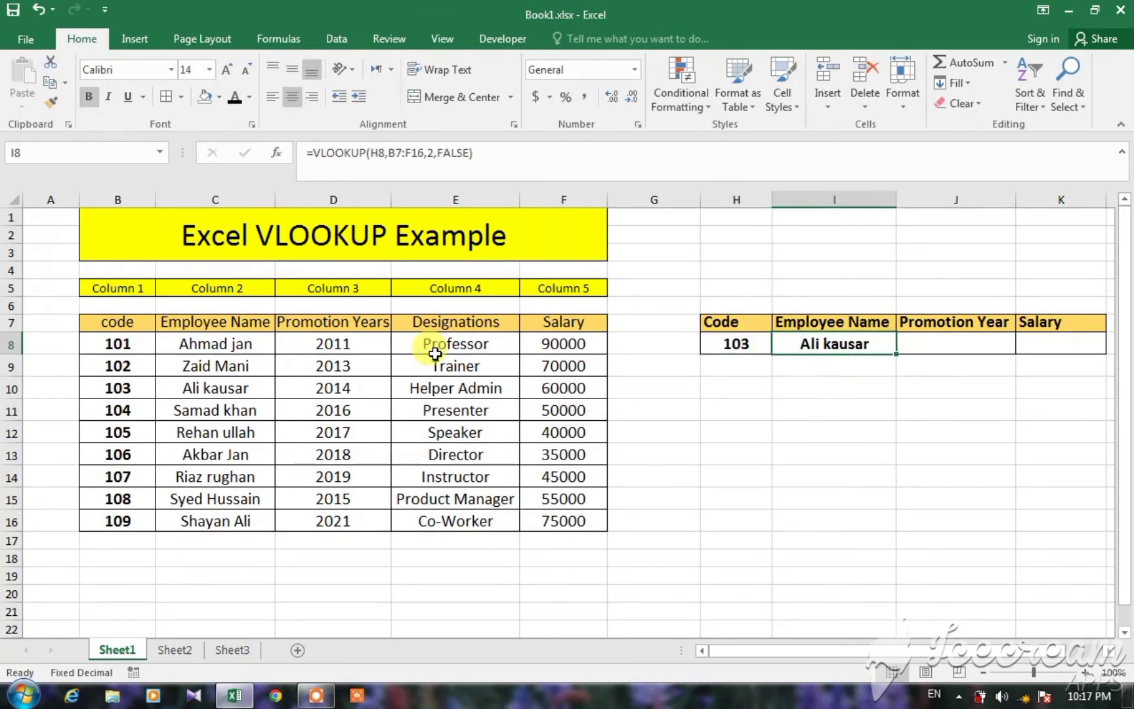
pyautogui.click(124, 390)
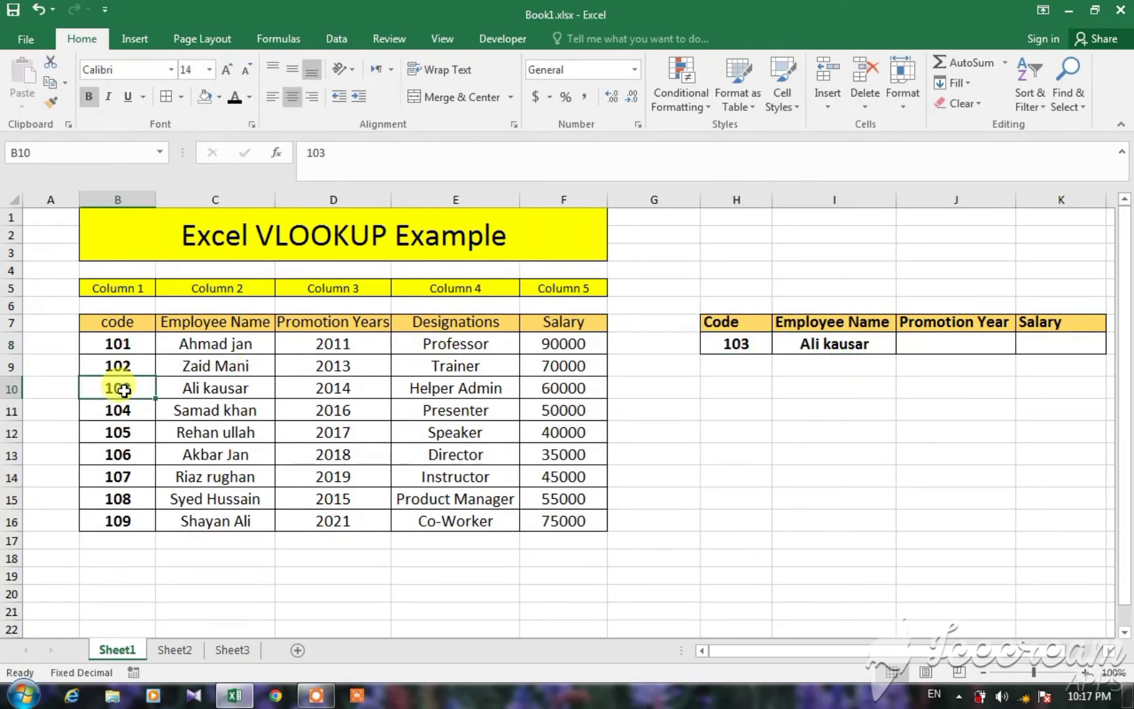
pyautogui.click(217, 389)
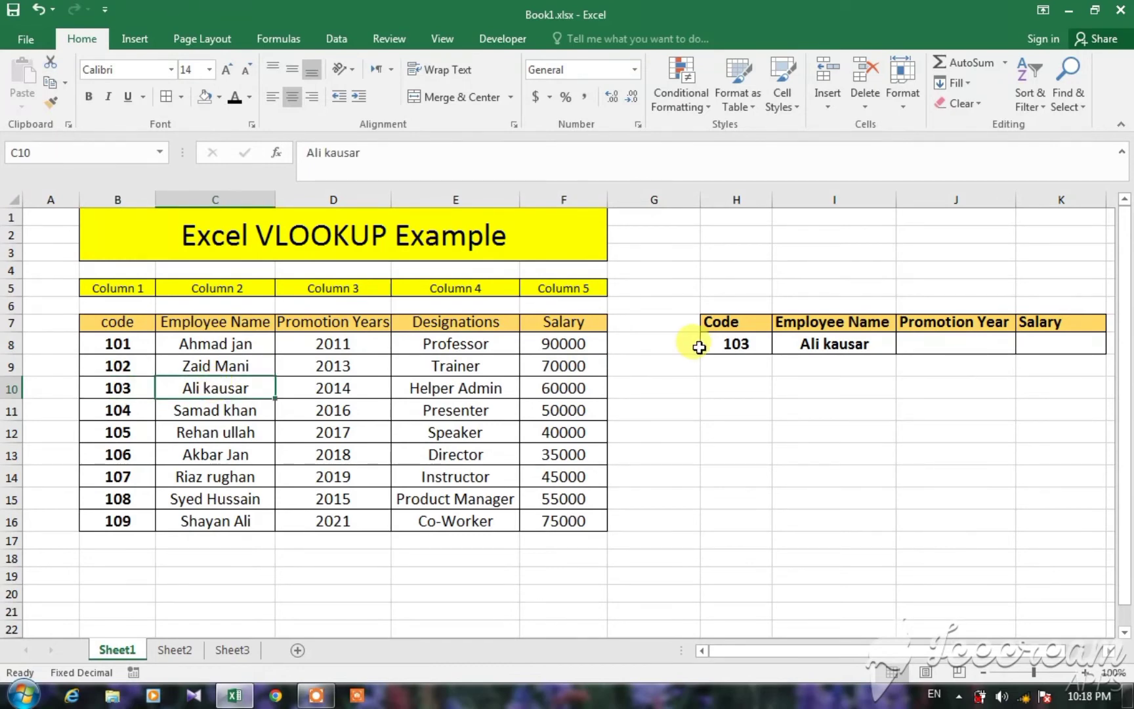
pyautogui.click(727, 344)
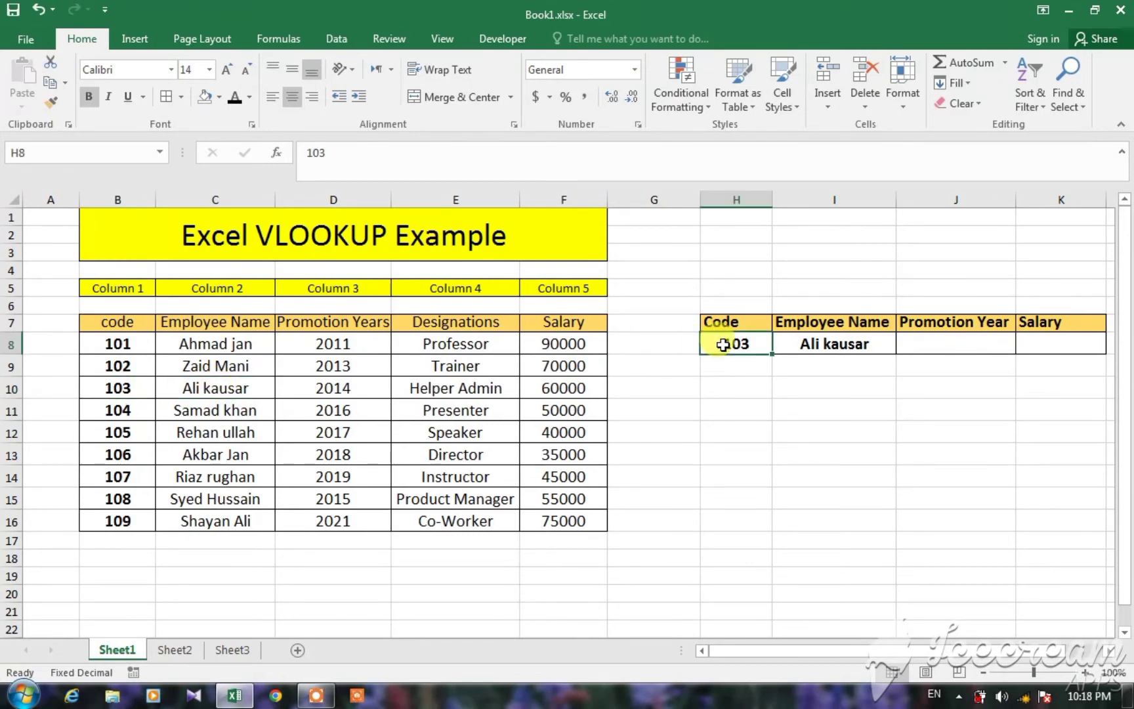
pyautogui.click(818, 344)
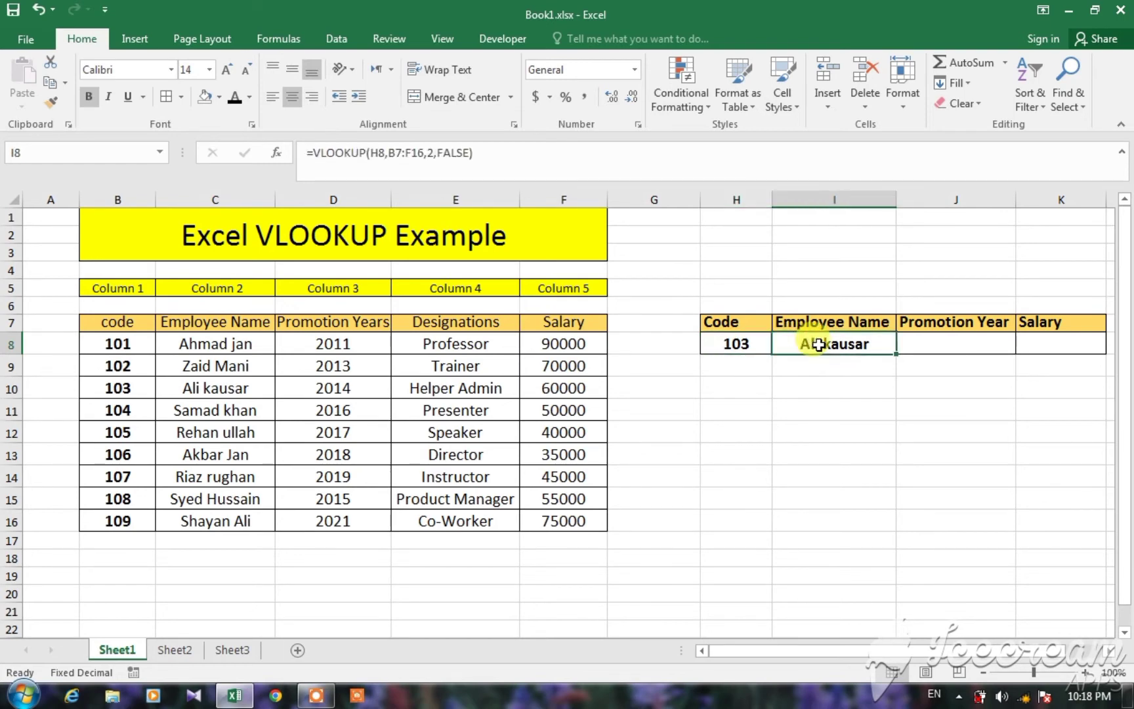
# Start a VLOOKUP formula in Promotion Year cell J8 with the code in H8 as the lookup value.
pyautogui.click(928, 345)
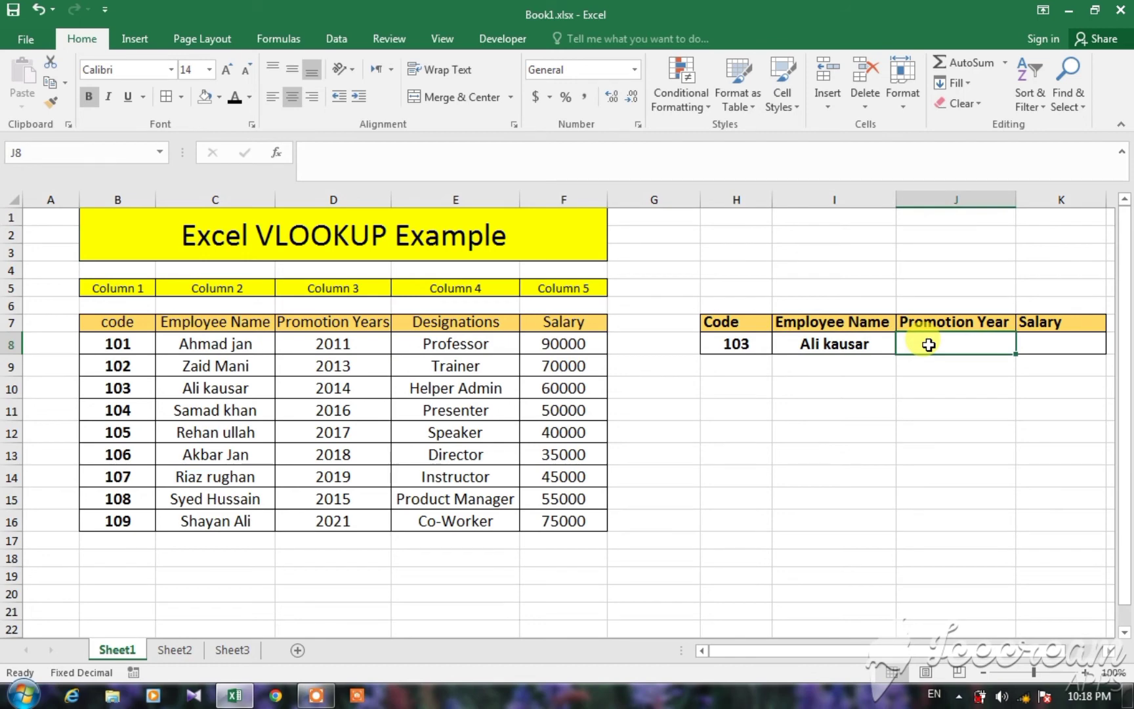
pyautogui.write('=vl')
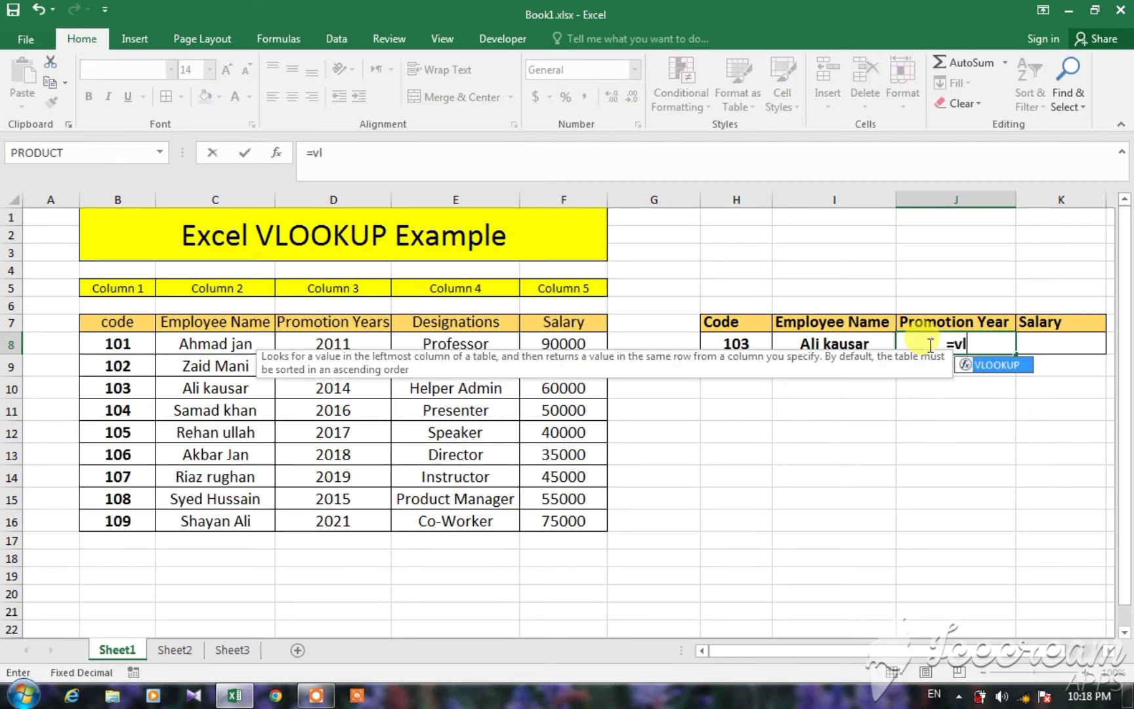
pyautogui.doubleClick(987, 364)
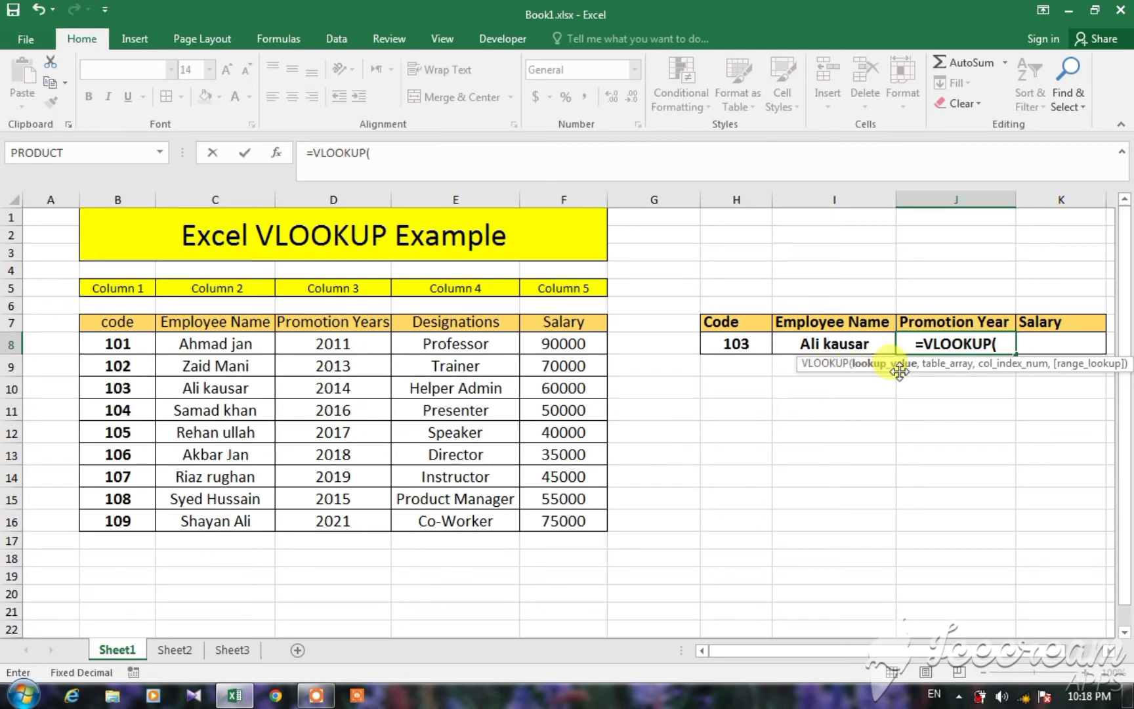
pyautogui.click(733, 343)
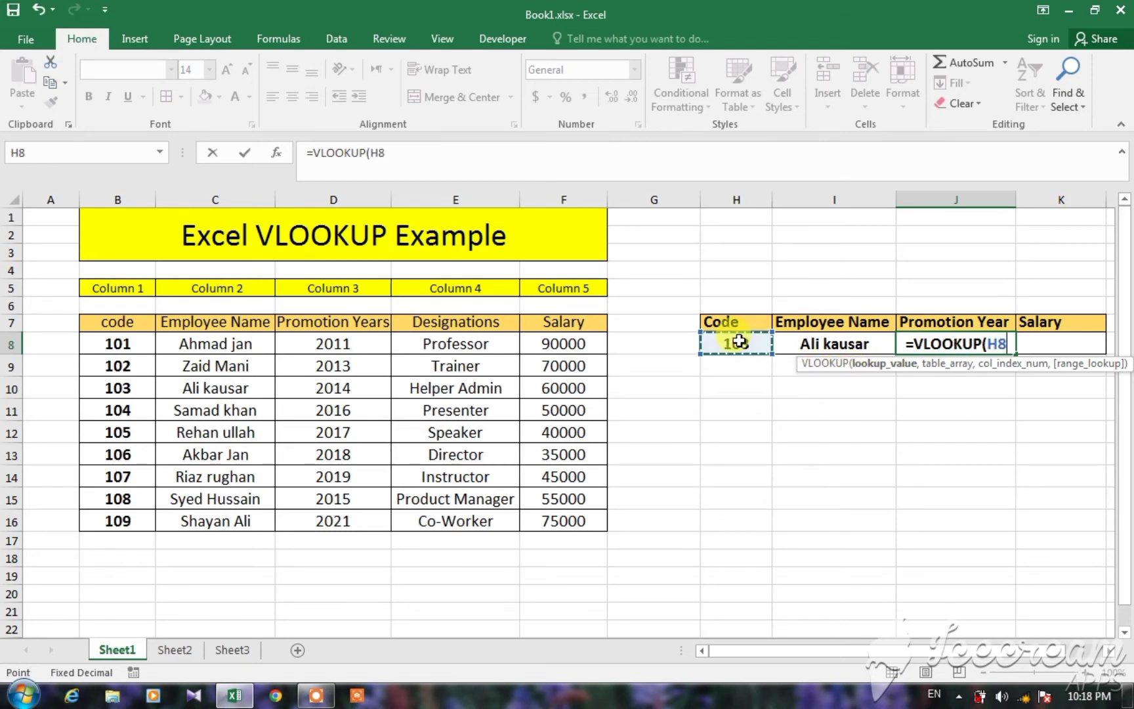
pyautogui.write(',')
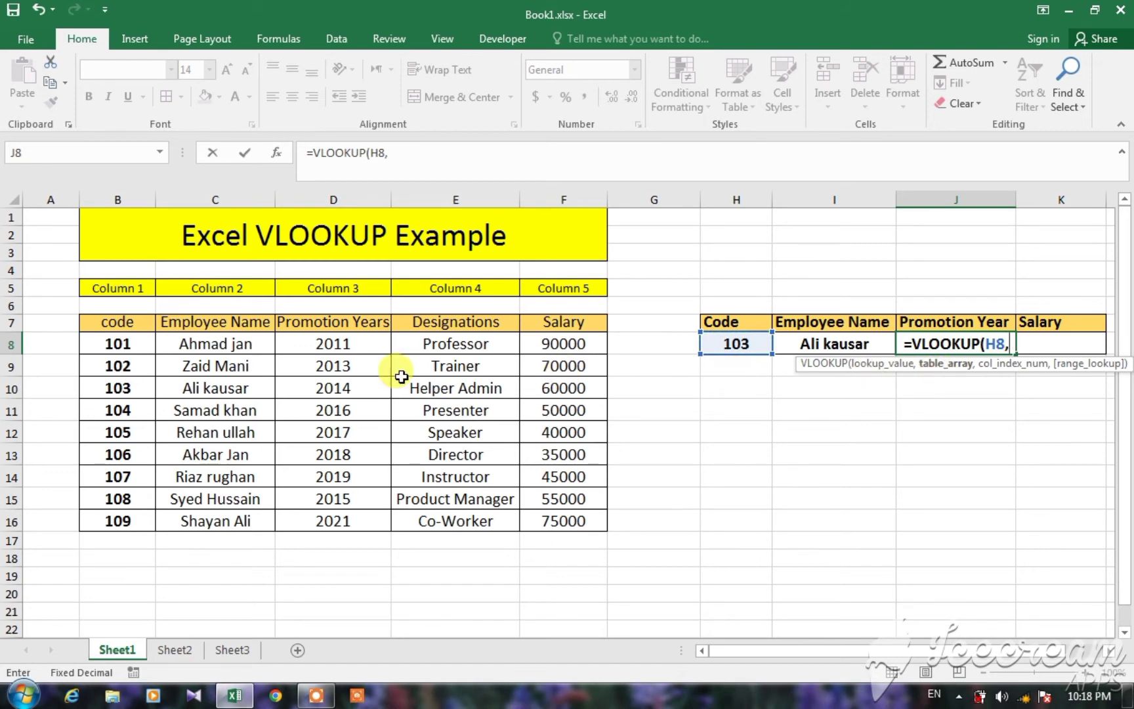
# Complete the J8 formula with table array B7:F16, column index 3 and 0 for an exact match.
pyautogui.moveTo(95, 322); pyautogui.dragTo(549, 521)
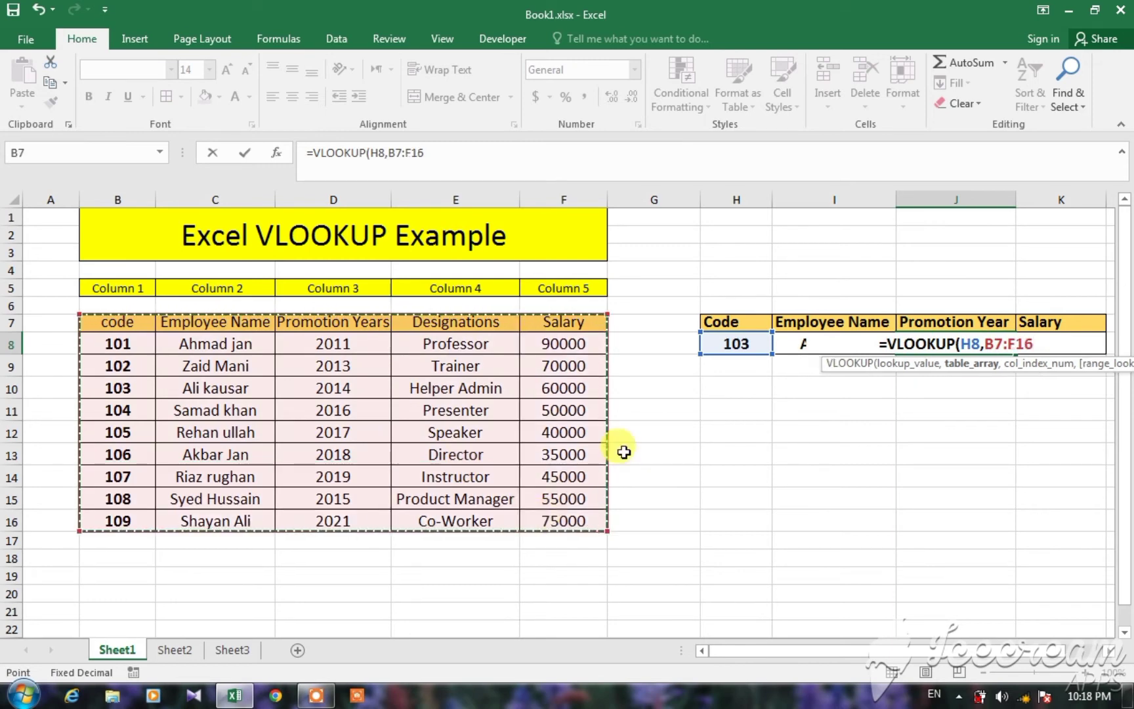
pyautogui.write(',')
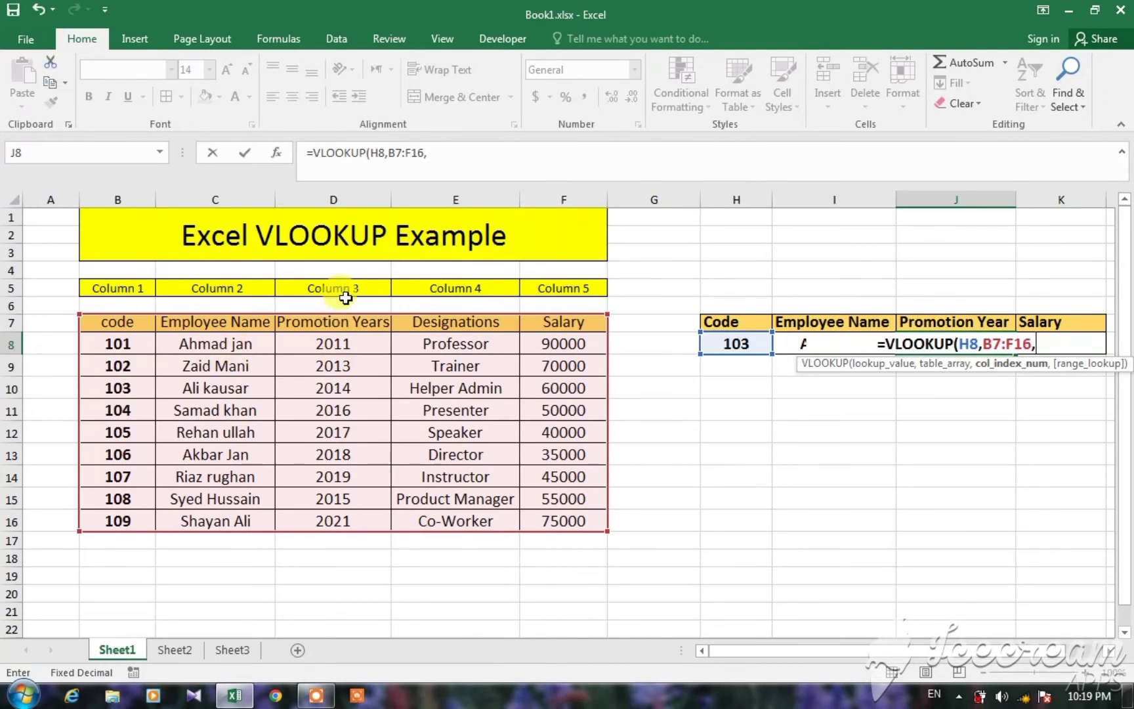
pyautogui.write('3')
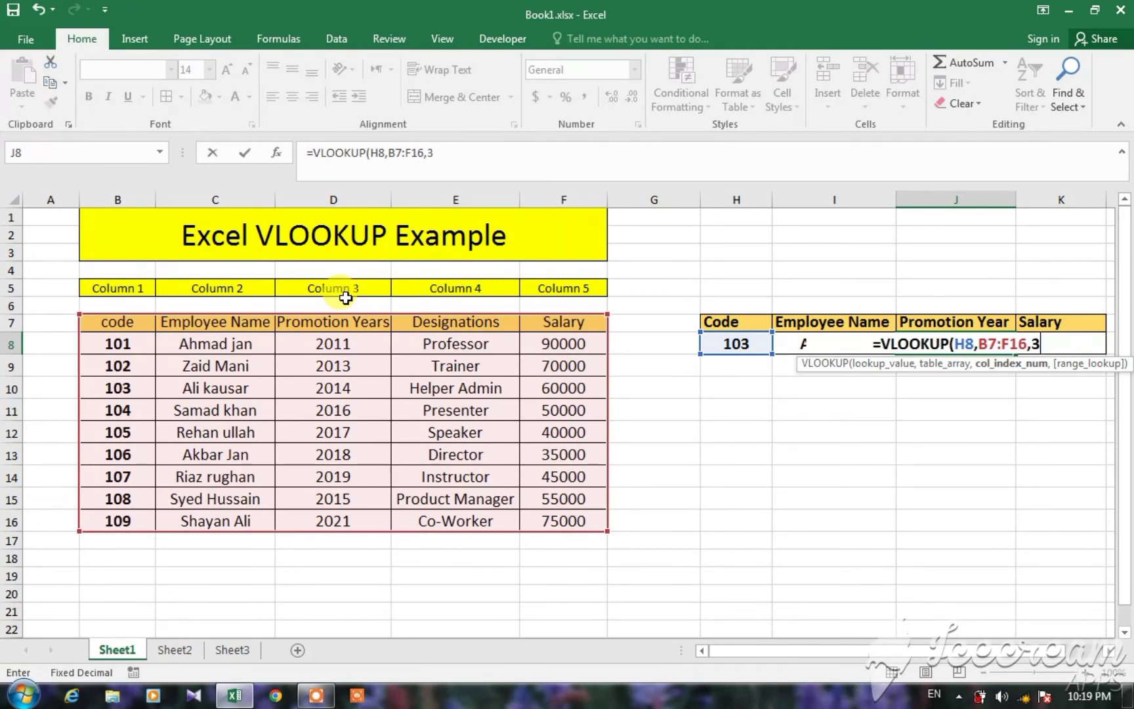
pyautogui.write(',')
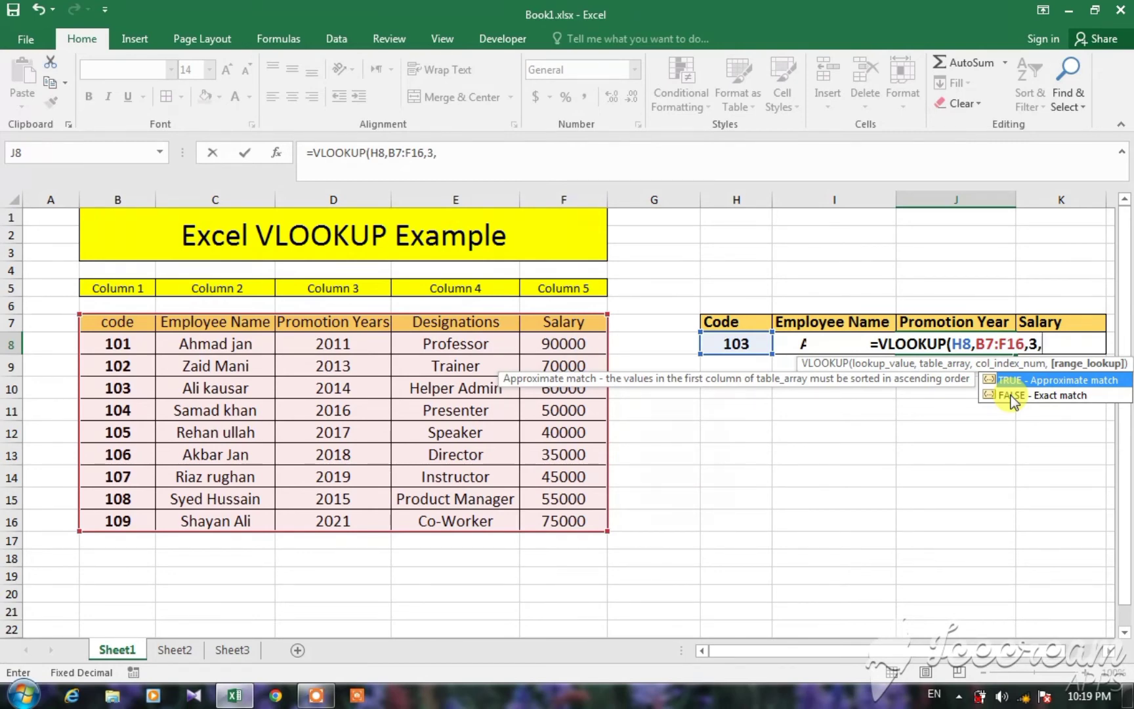
pyautogui.write('0')
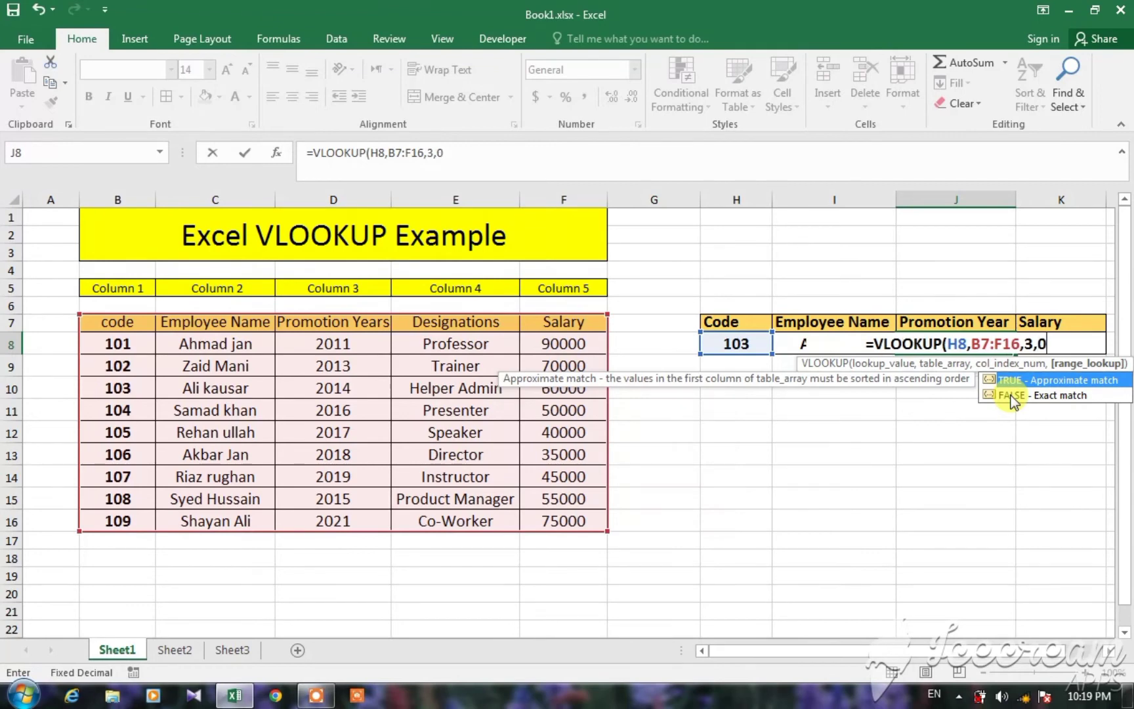
pyautogui.press('Return')
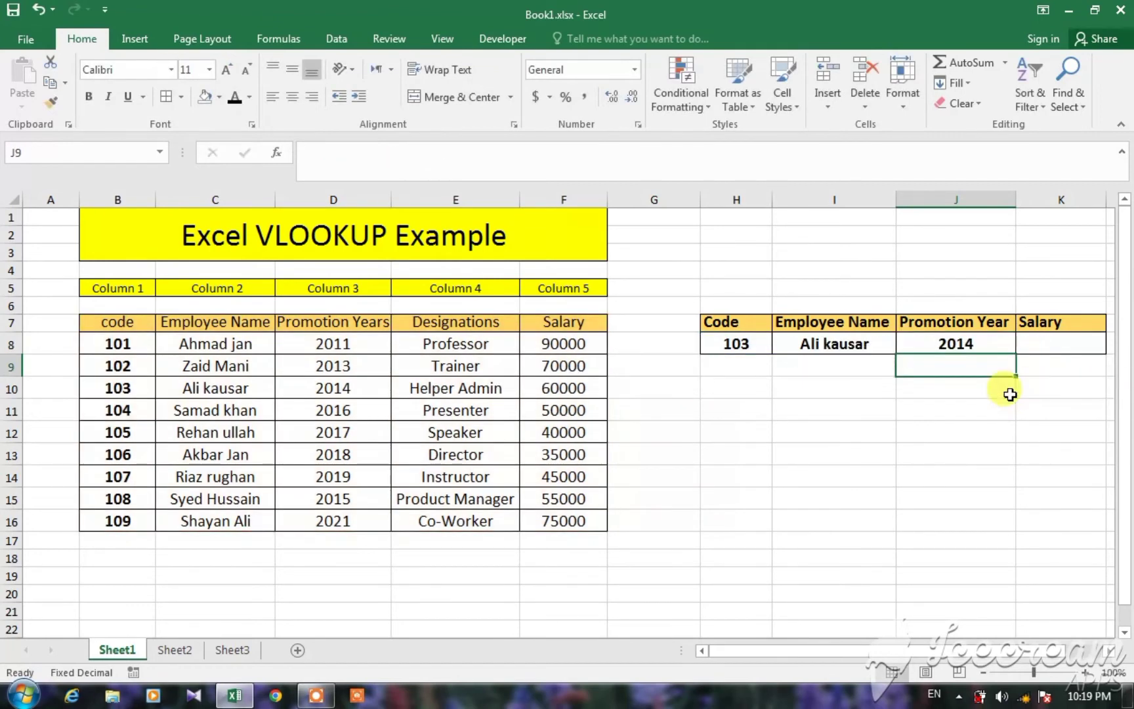
# Compare the promotion year returned in J8 with the code 103 row of the source table.
pyautogui.click(709, 338)
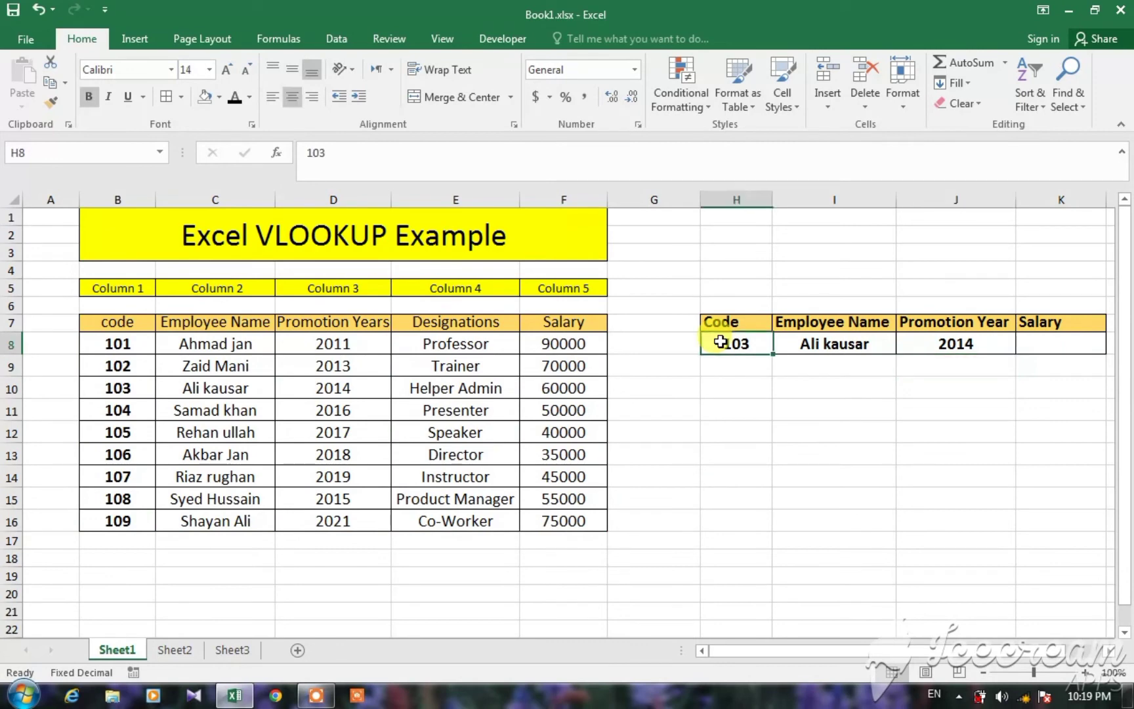
pyautogui.click(226, 387)
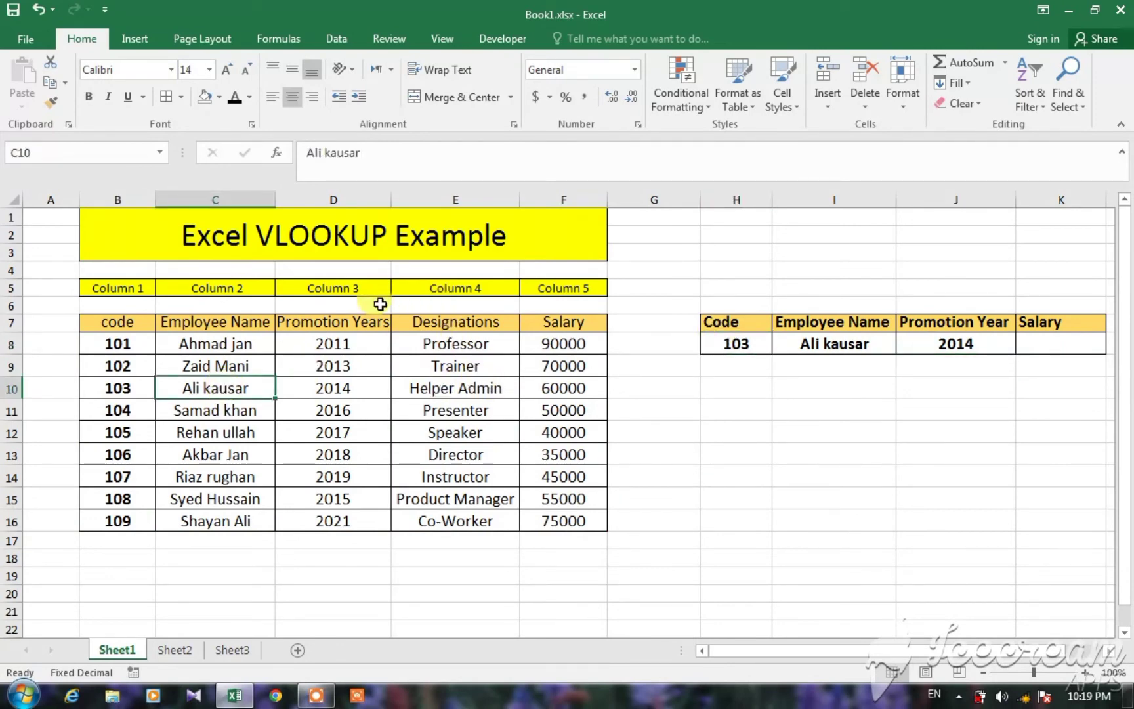
pyautogui.click(325, 388)
pyautogui.click(937, 343)
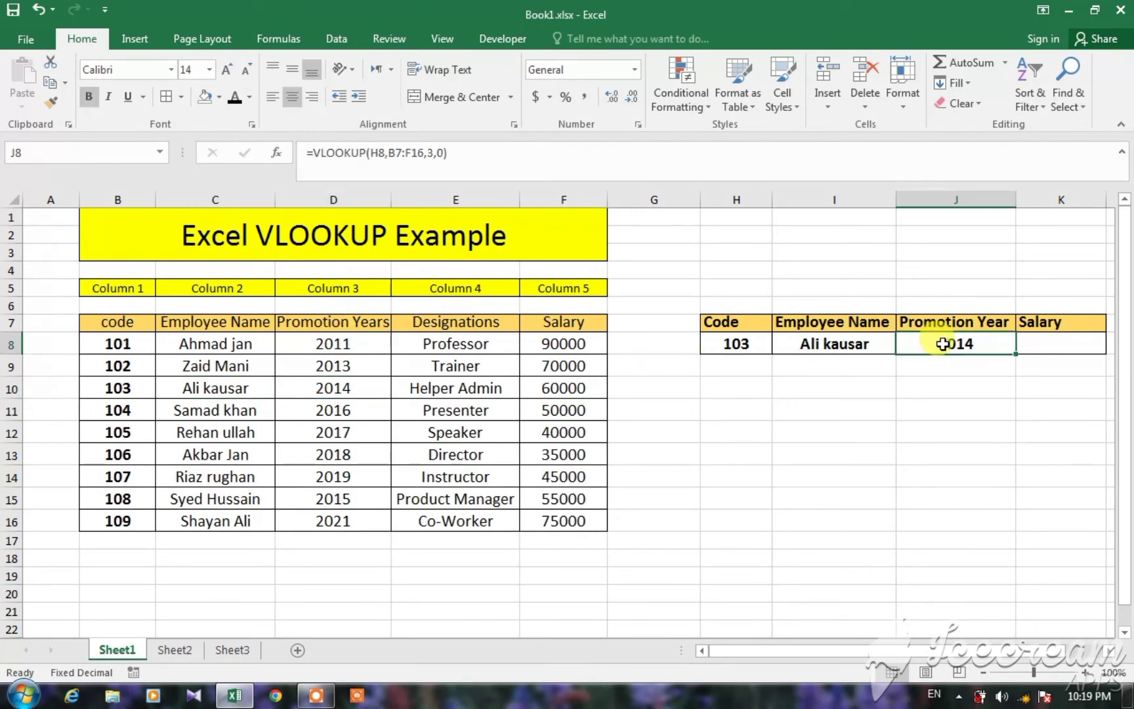
# Start a VLOOKUP formula in Salary cell K8 with the code in H8 as the lookup value.
pyautogui.click(1056, 344)
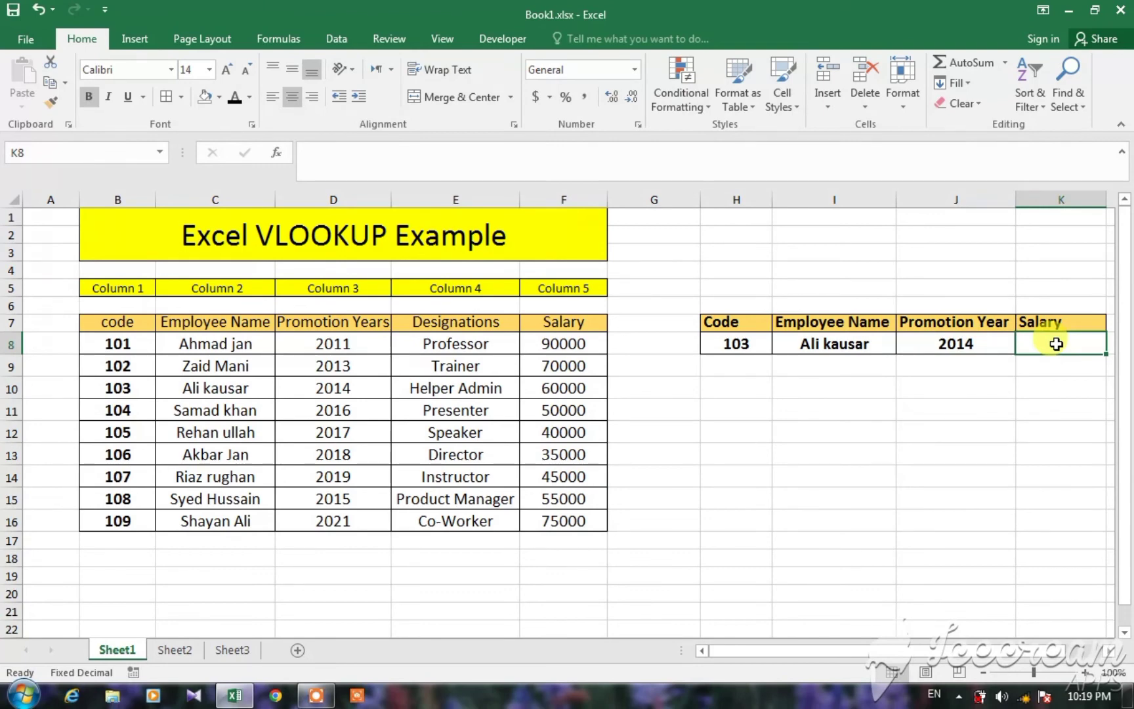
pyautogui.write('=vl')
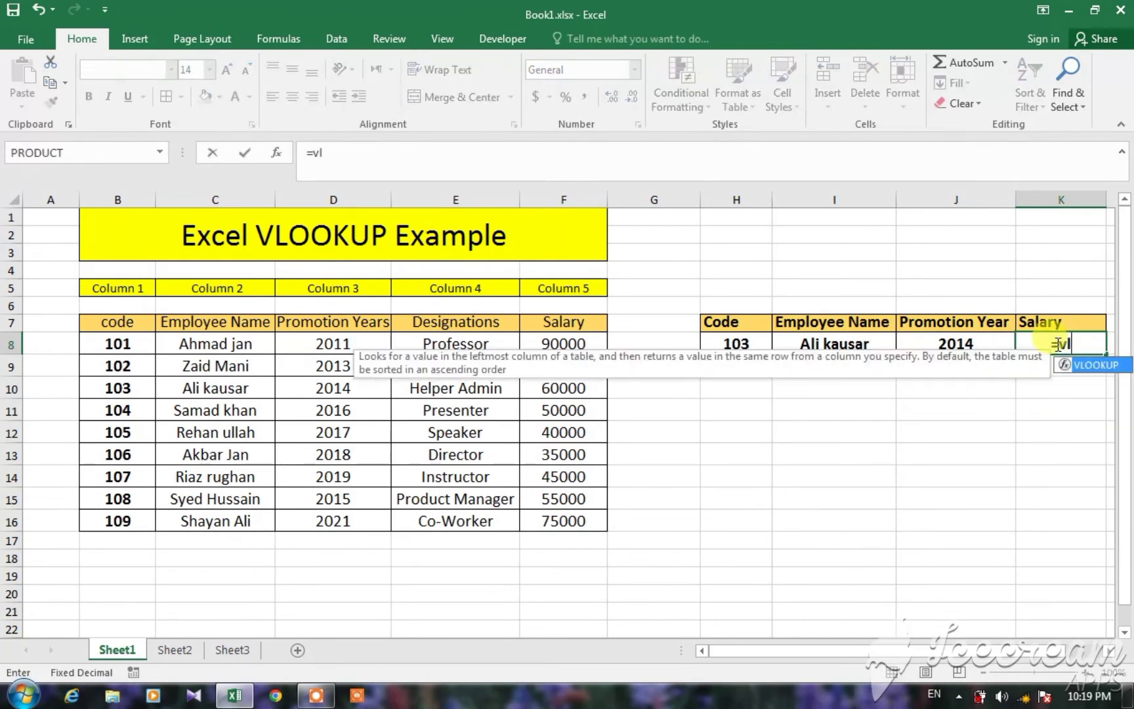
pyautogui.doubleClick(1089, 365)
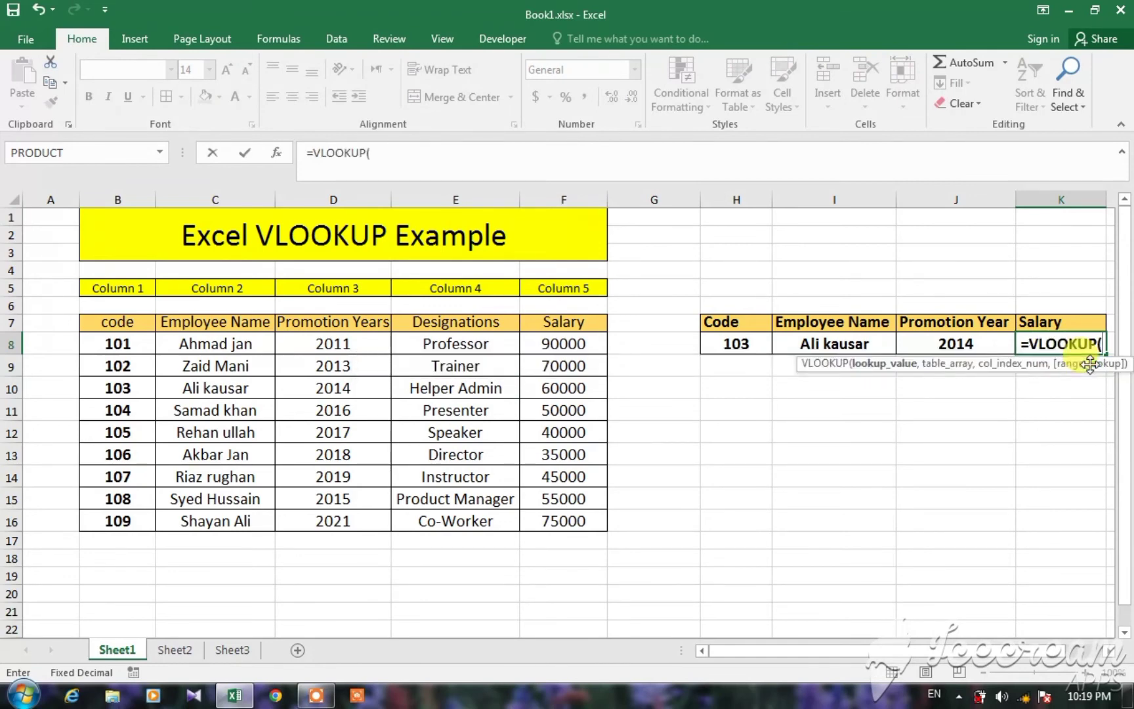
pyautogui.click(742, 346)
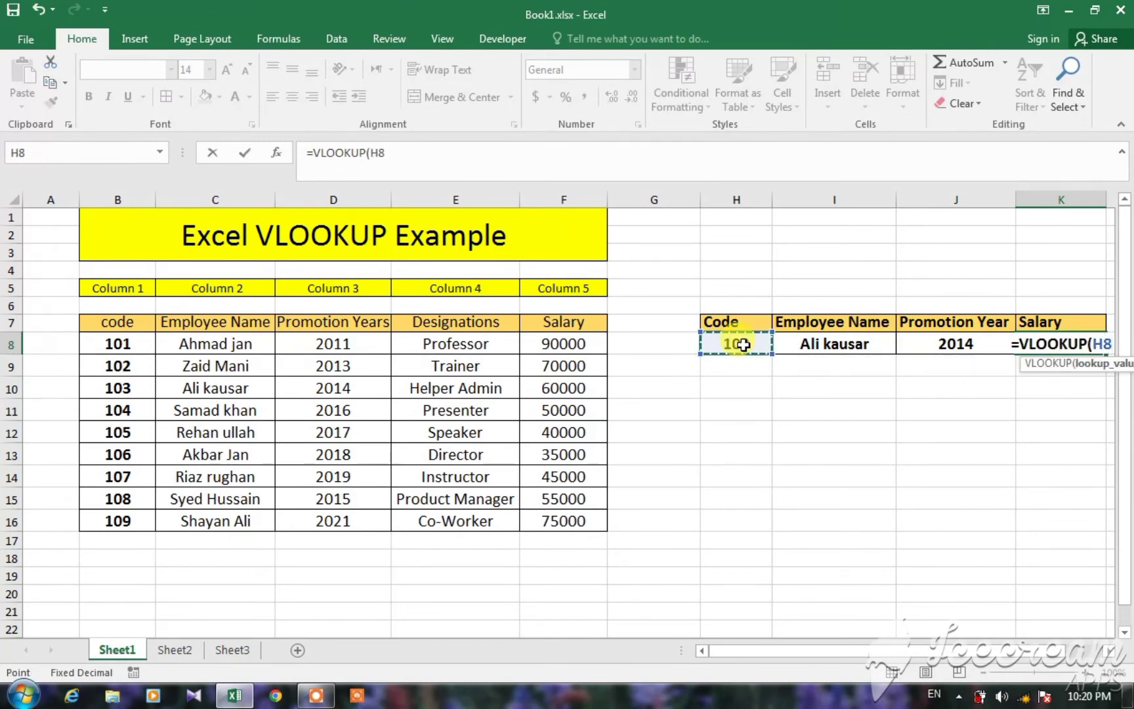
pyautogui.write(',')
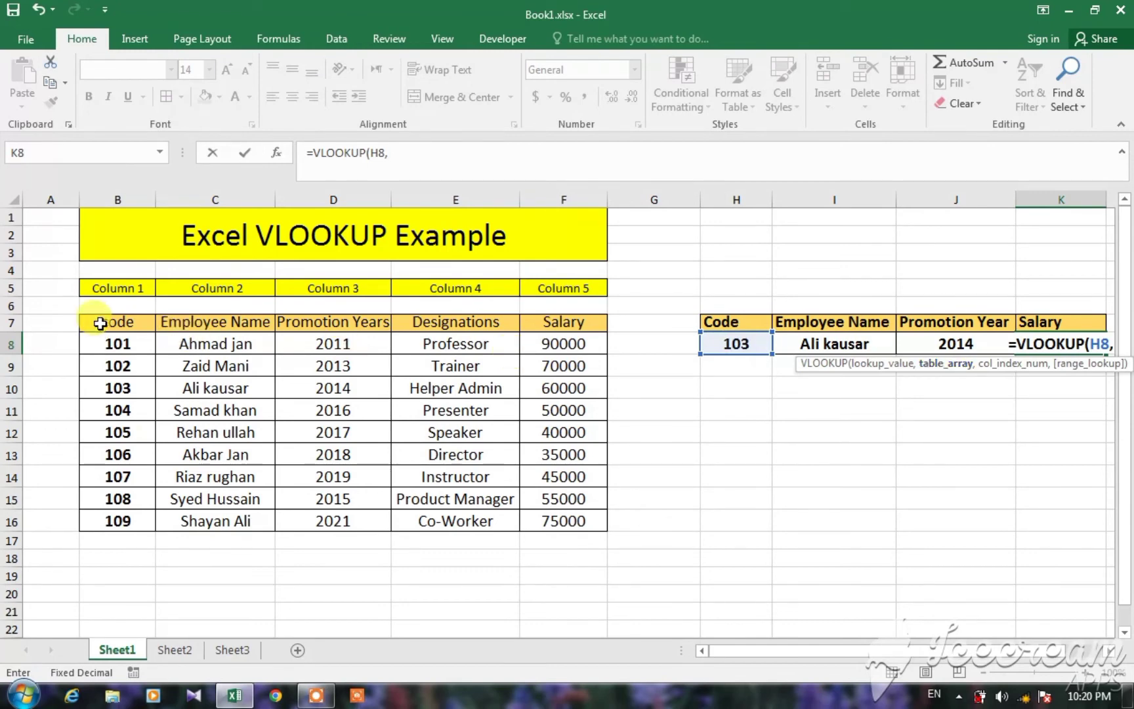
# Complete the K8 formula with table array B7:F16, column index 5 and 0 for an exact match, and check it against the code 103 row.
pyautogui.moveTo(100, 322); pyautogui.dragTo(559, 519)
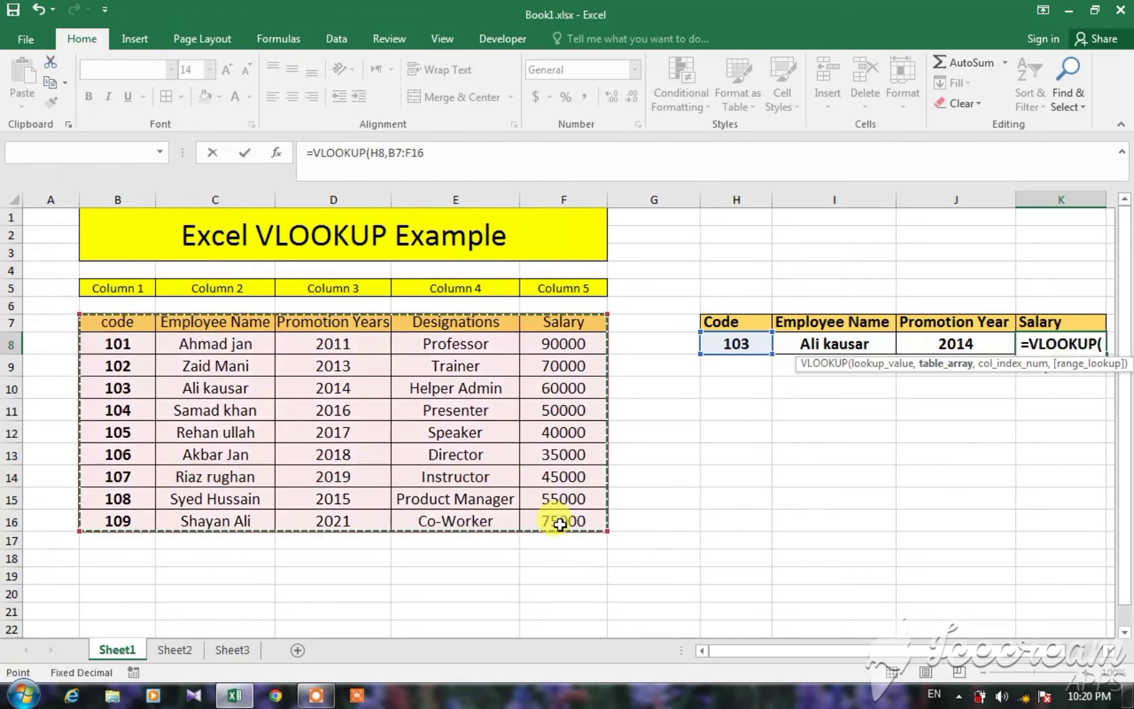
pyautogui.write(',')
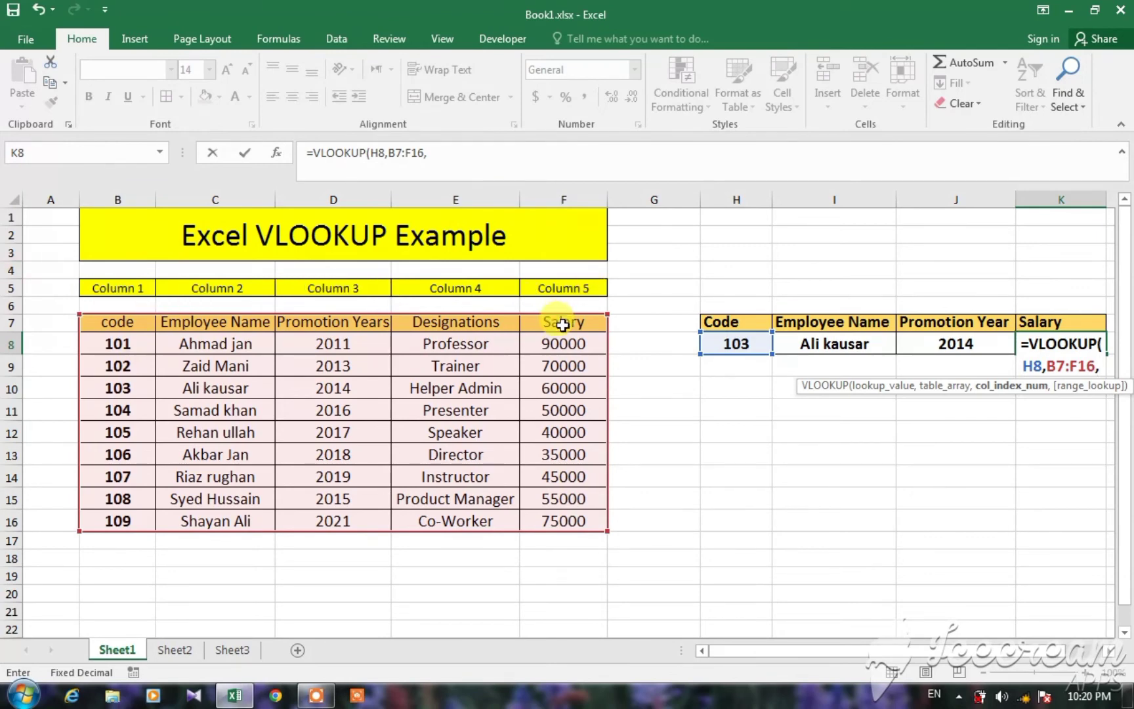
pyautogui.write('5,')
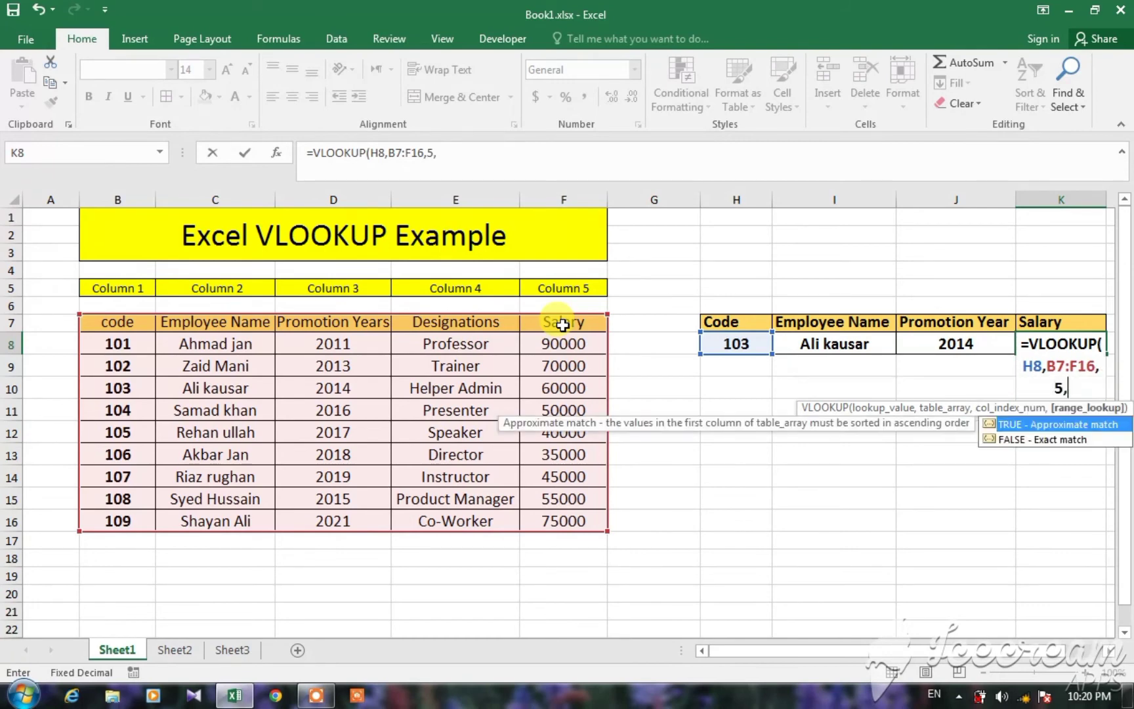
pyautogui.write('0')
pyautogui.press('Return')
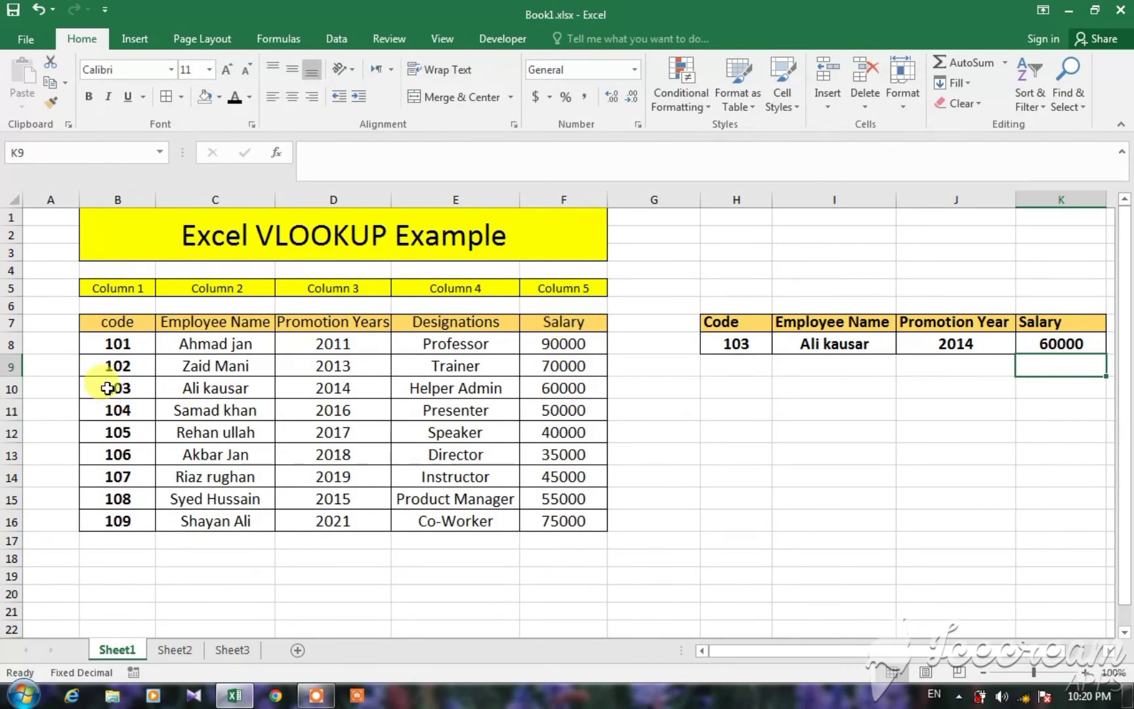
pyautogui.moveTo(107, 389); pyautogui.dragTo(550, 394)
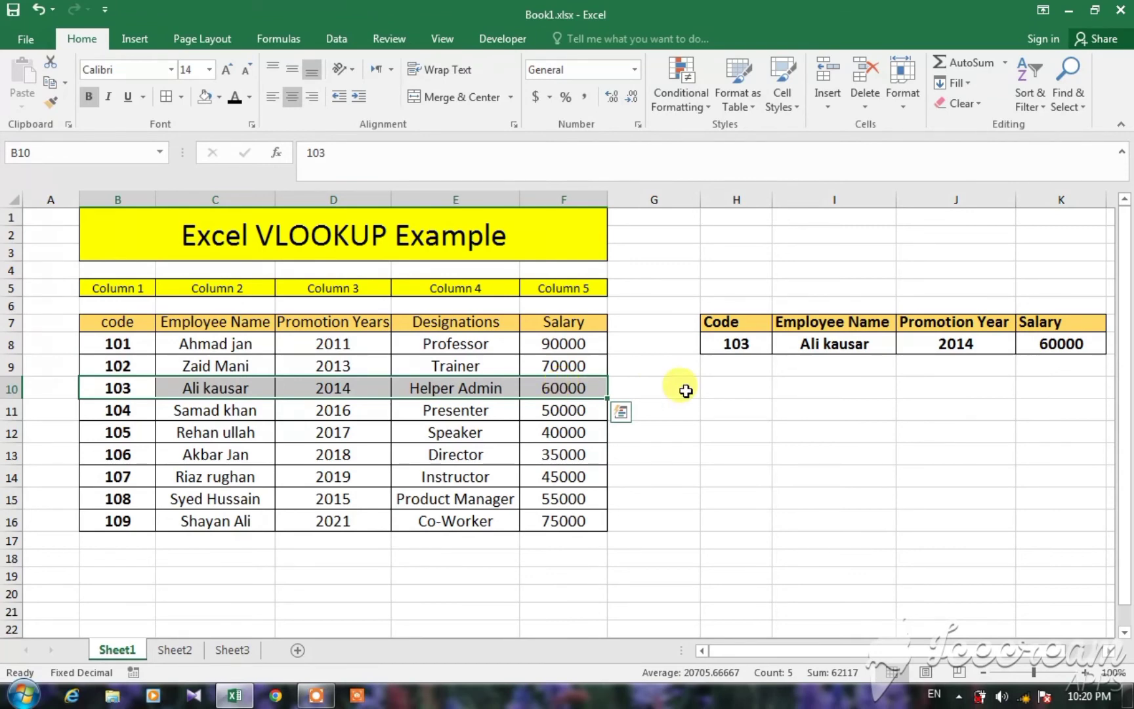
pyautogui.click(755, 408)
# Set the lookup code in H8 to 107 and compare the returned details with the code 107 row of the source table.
pyautogui.click(722, 346)
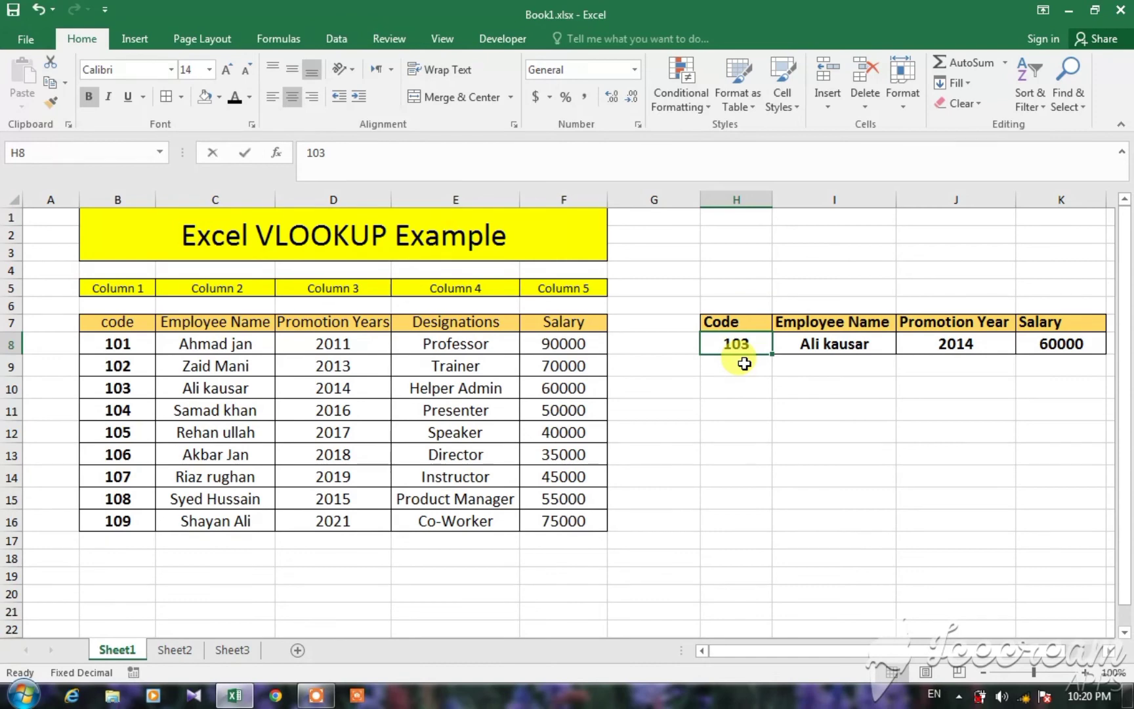
pyautogui.write('107')
pyautogui.press('Return')
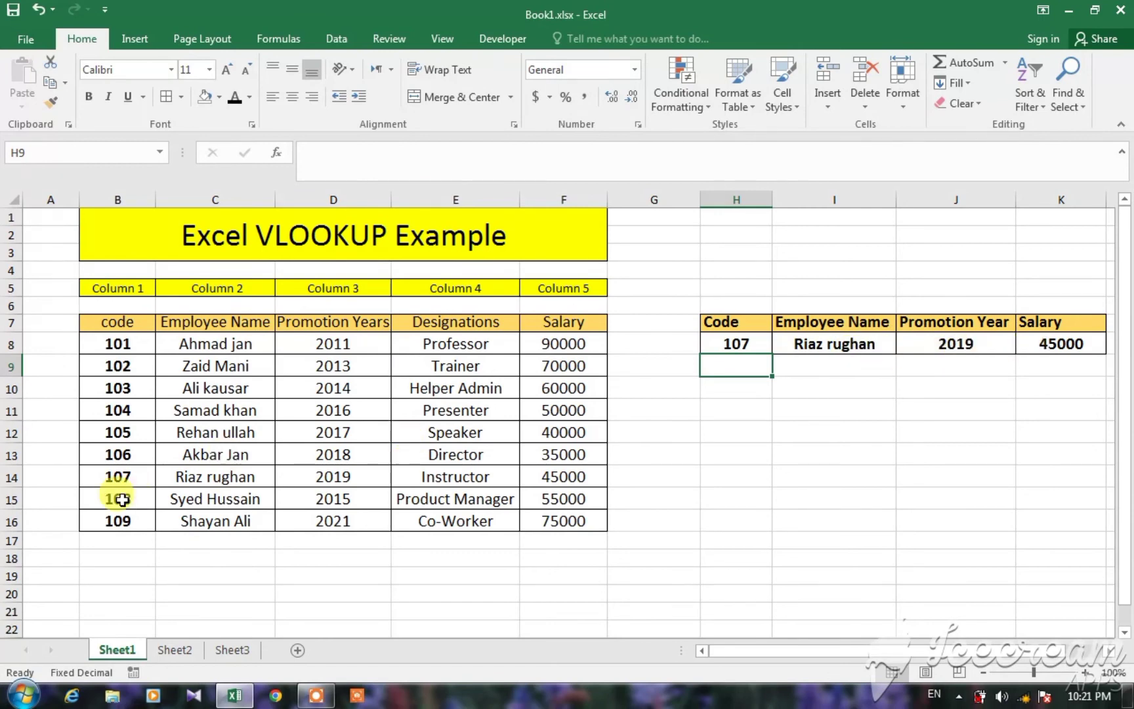
pyautogui.moveTo(115, 477); pyautogui.dragTo(591, 480)
pyautogui.click(741, 431)
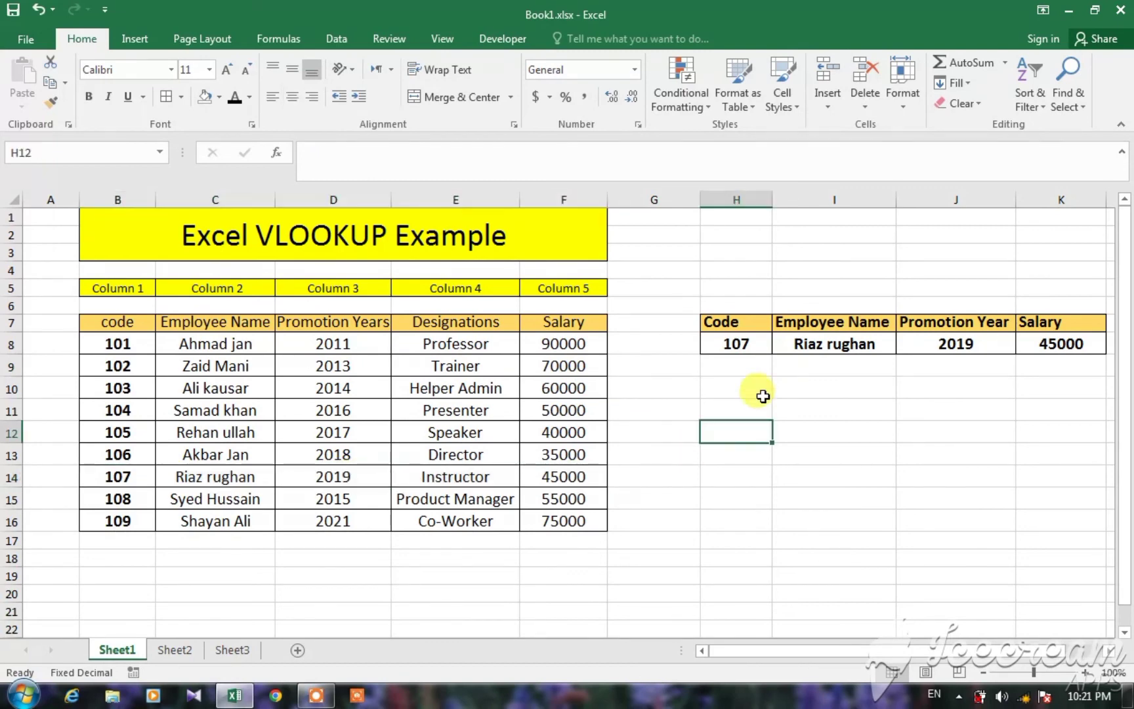
# Set the lookup code in cell H8 to 101.
pyautogui.click(740, 344)
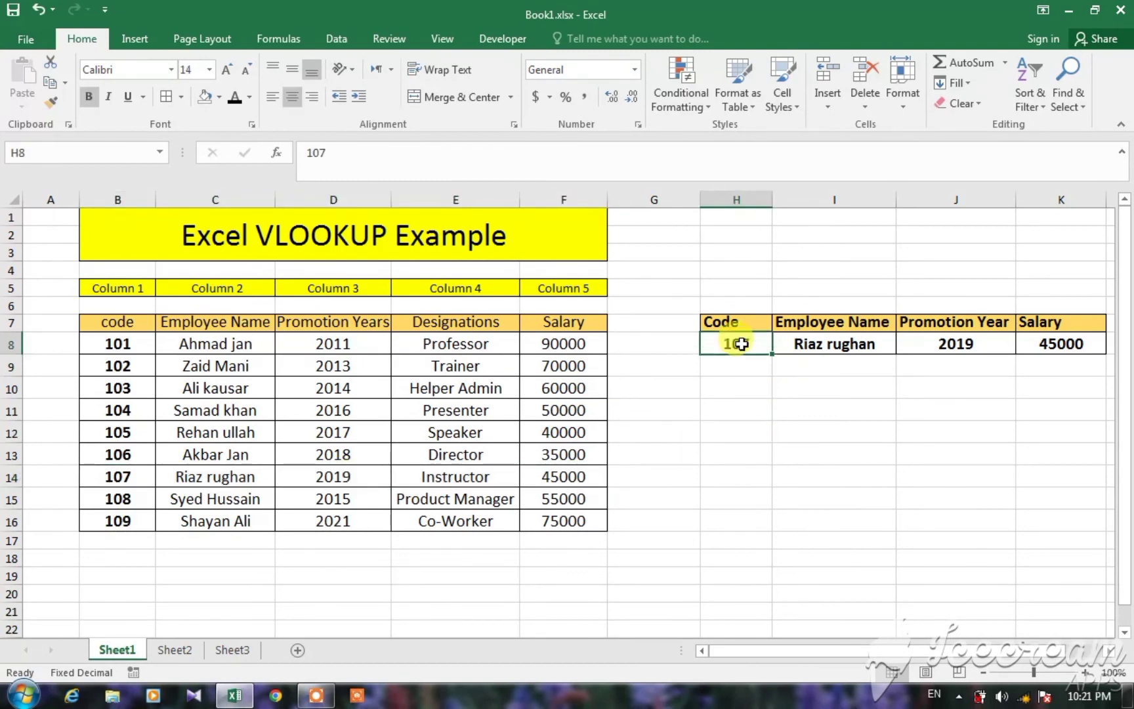
pyautogui.write('101')
pyautogui.press('Return')
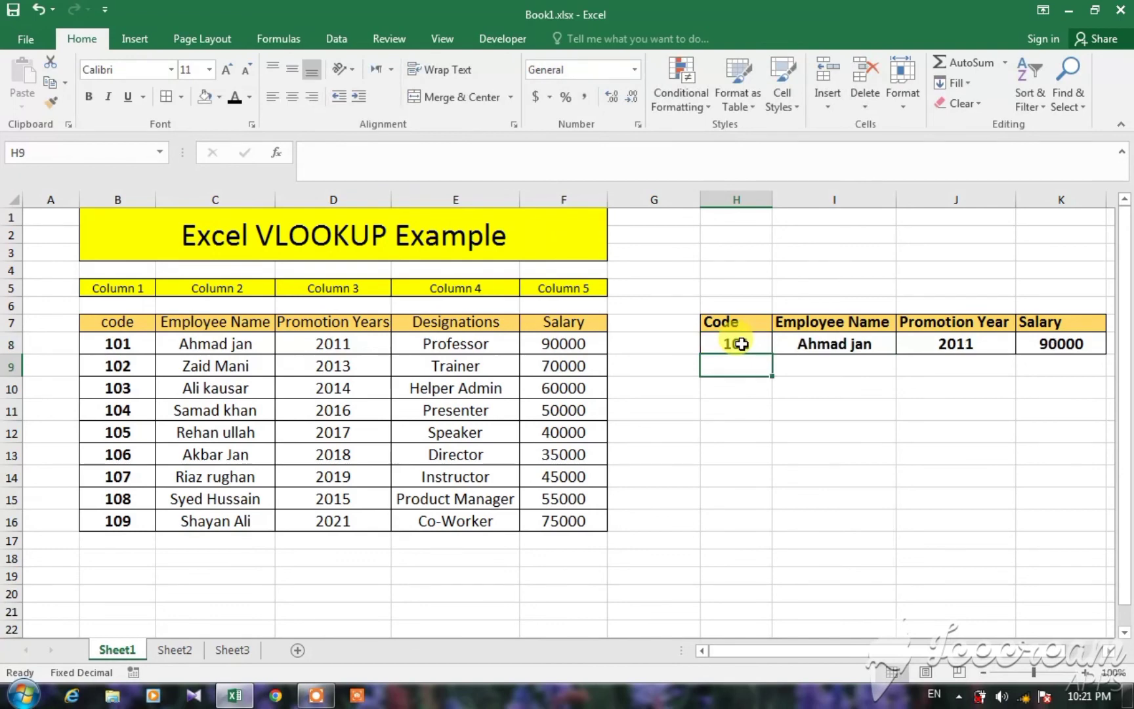
# Add a data validation drop-down list to Code cell H8, using the codes in =$B$8:$B$16 as its source.
pyautogui.click(740, 344)
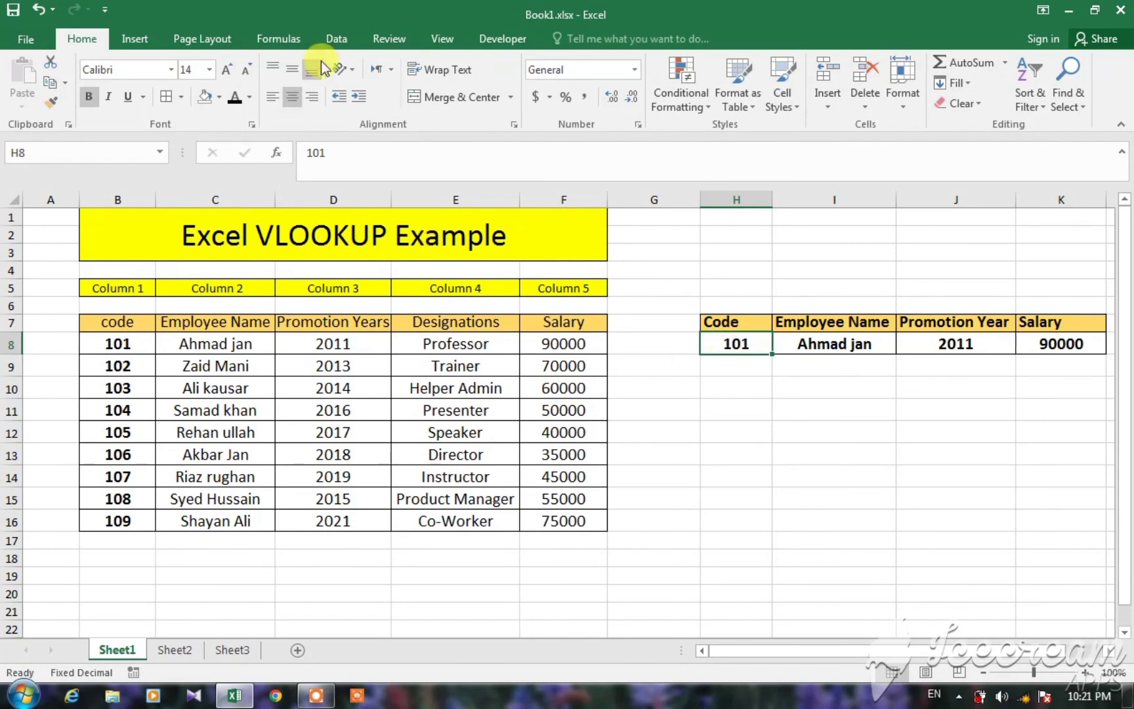
pyautogui.click(334, 39)
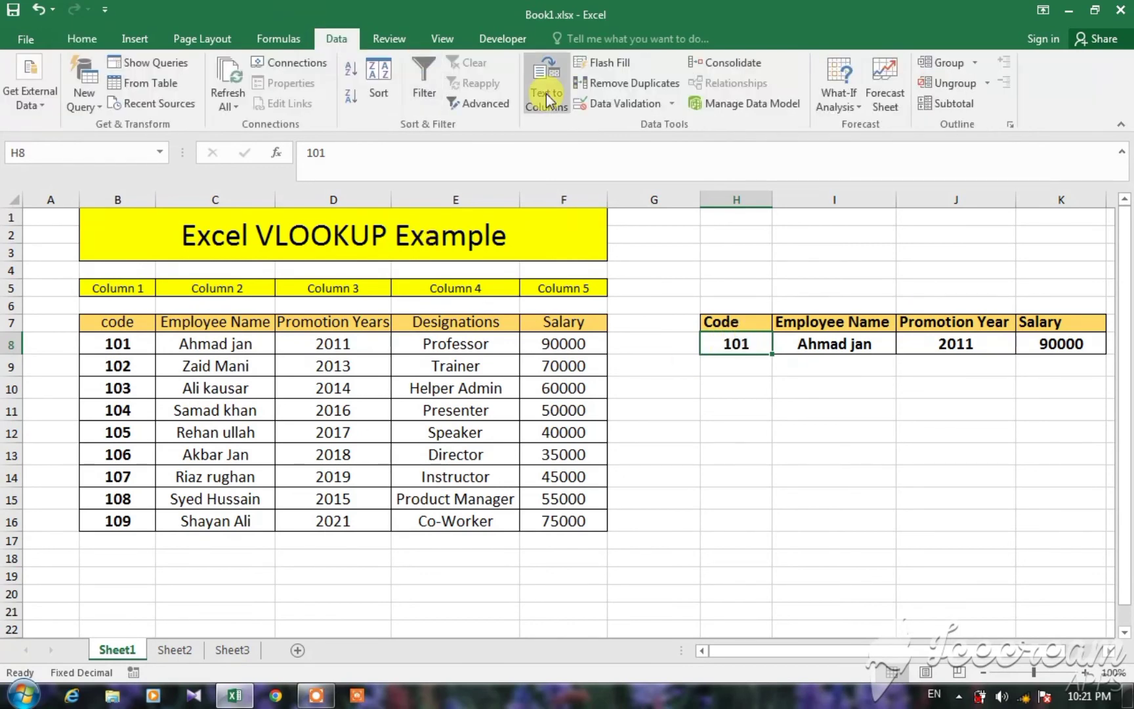
pyautogui.click(599, 100)
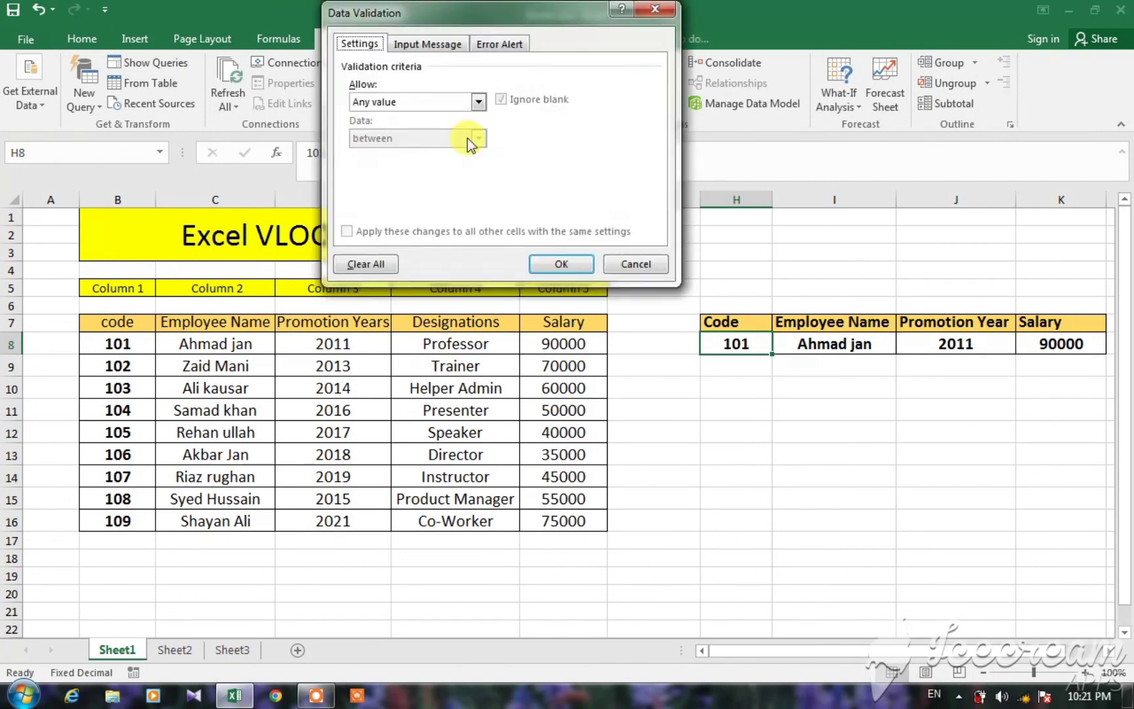
pyautogui.click(425, 102)
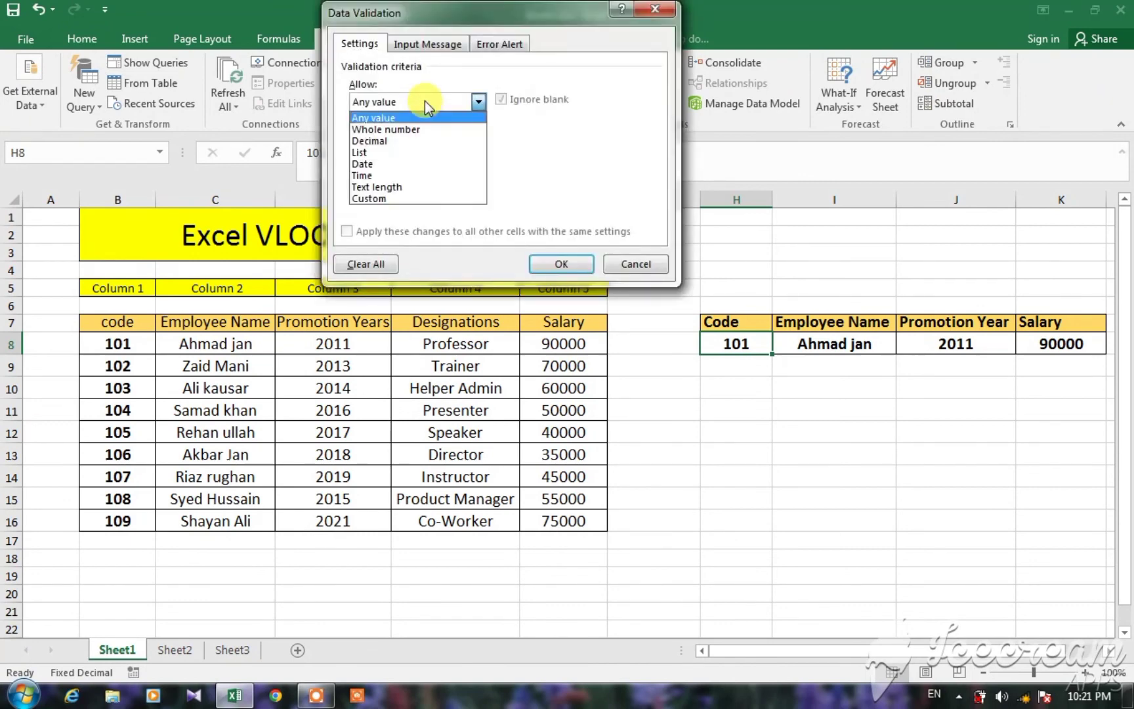
pyautogui.click(366, 153)
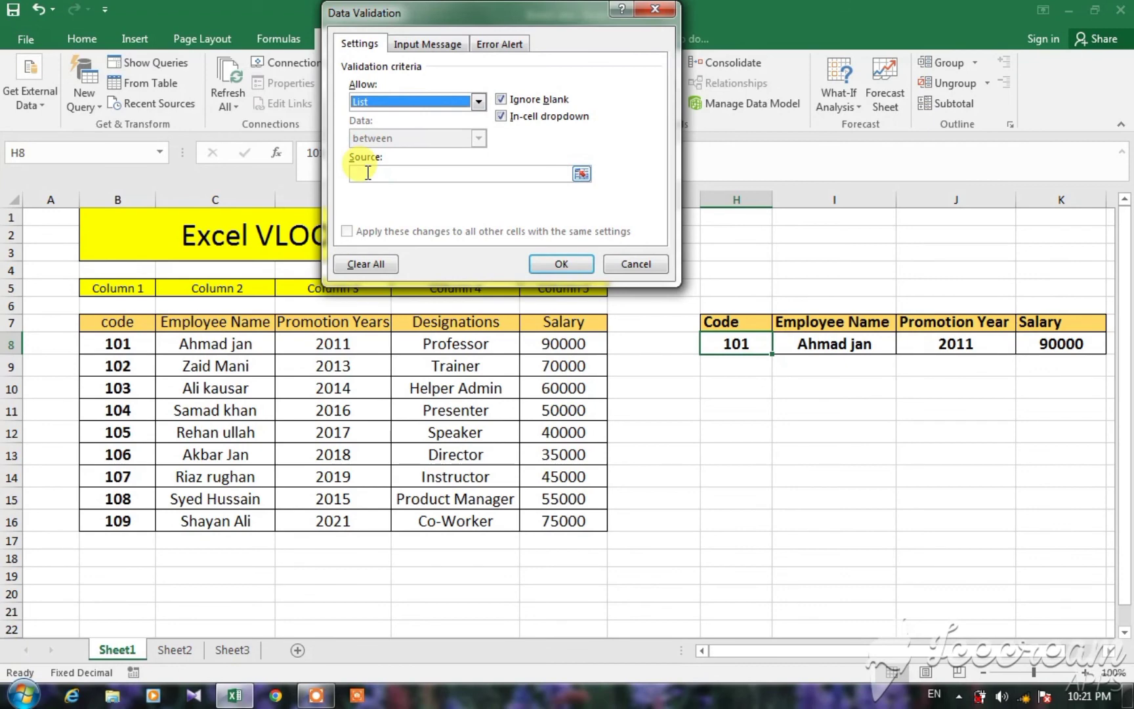
pyautogui.click(369, 173)
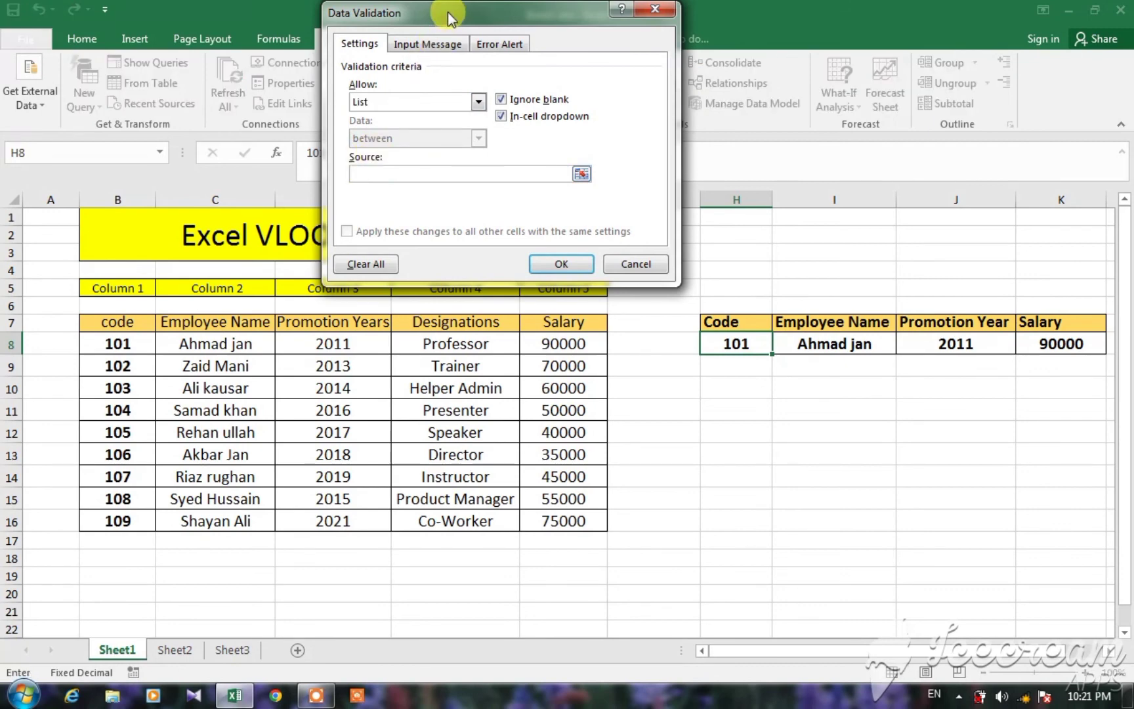
pyautogui.moveTo(448, 11); pyautogui.dragTo(479, 12)
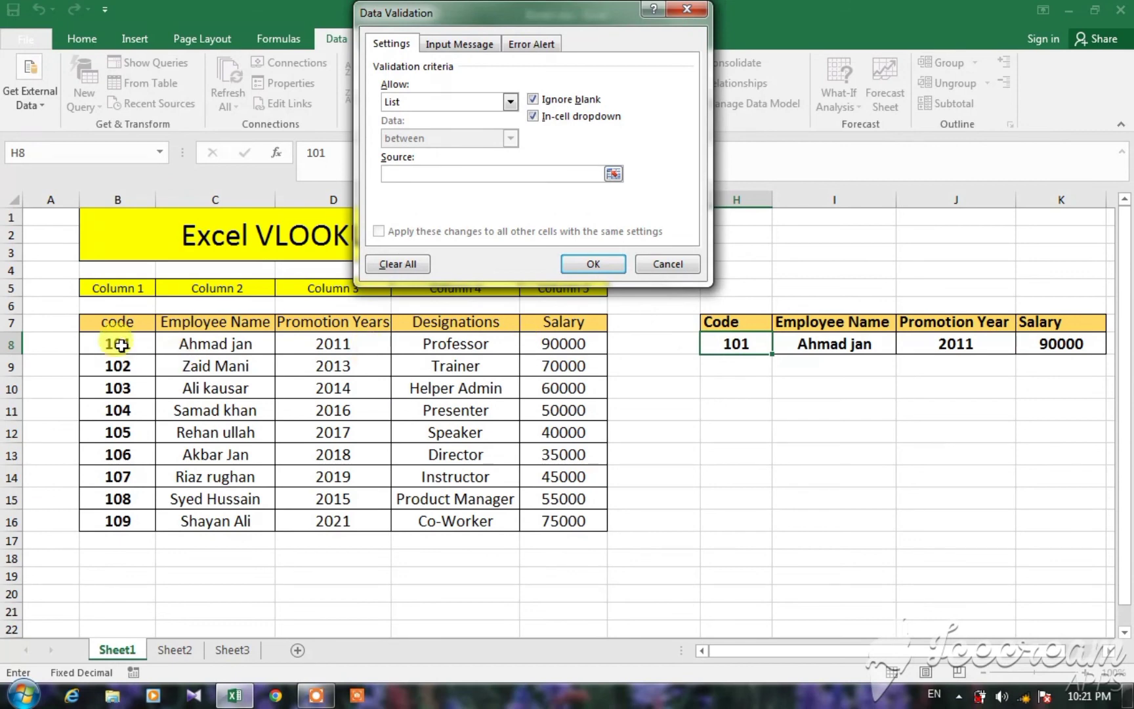
pyautogui.moveTo(120, 348); pyautogui.dragTo(120, 517)
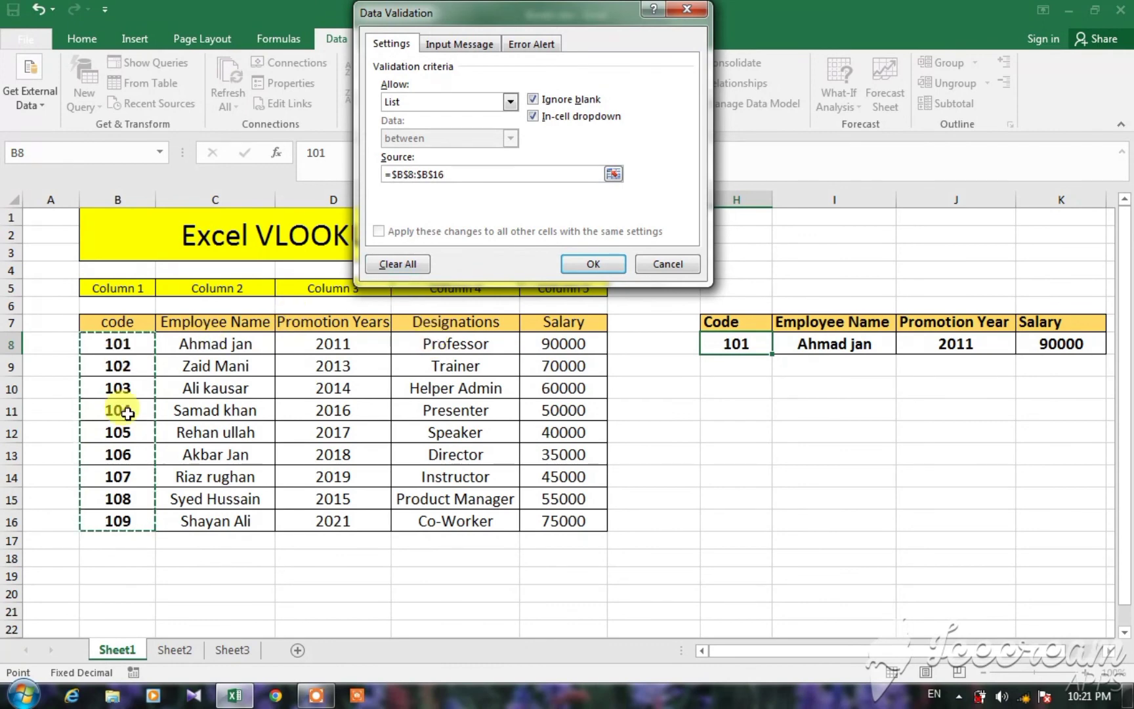
pyautogui.click(593, 262)
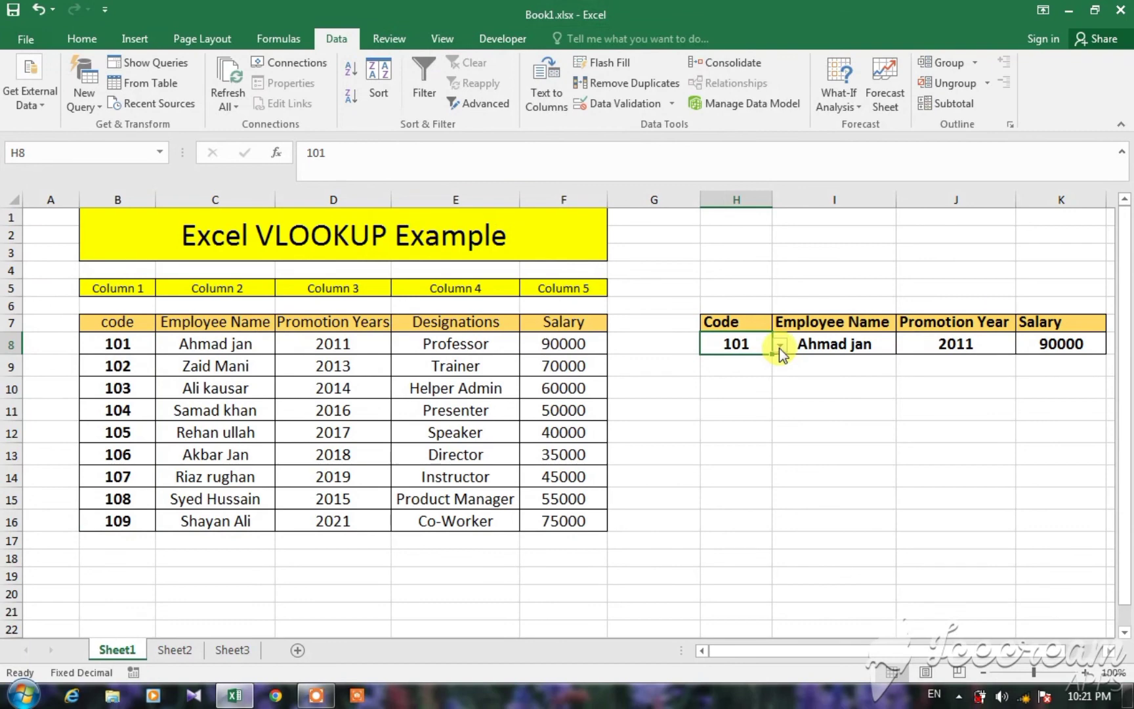
# Test the drop-down list in H8 by choosing code 105 and code 107 to update the looked-up employee details.
pyautogui.click(779, 346)
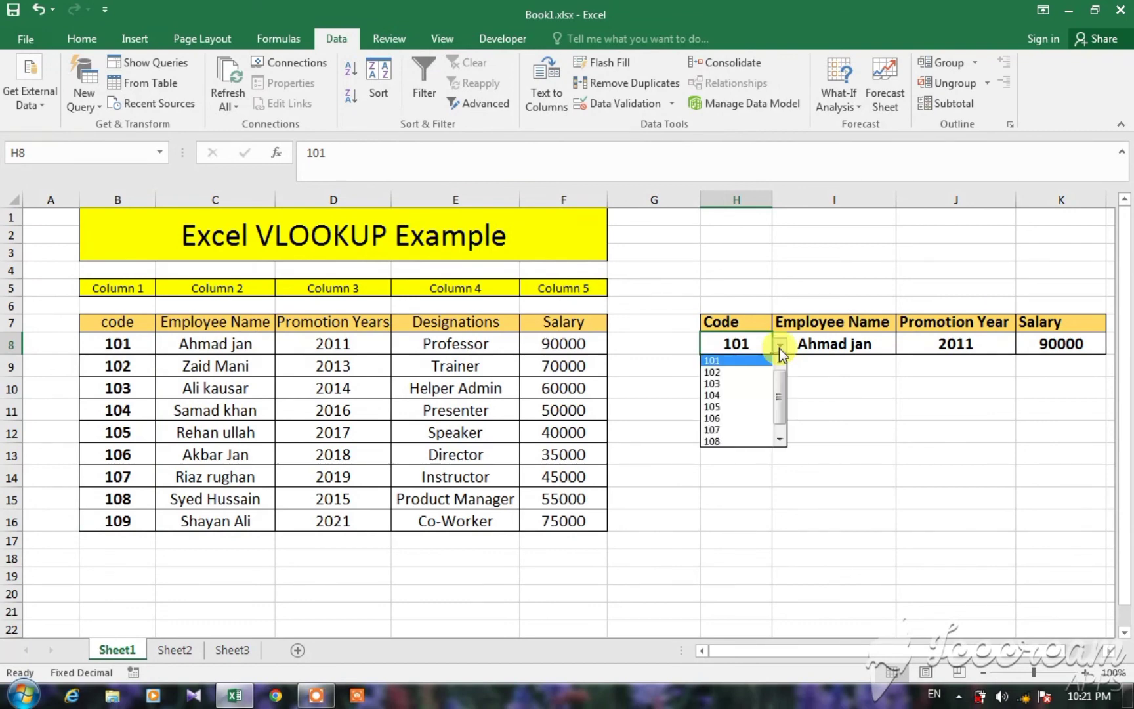
pyautogui.click(710, 406)
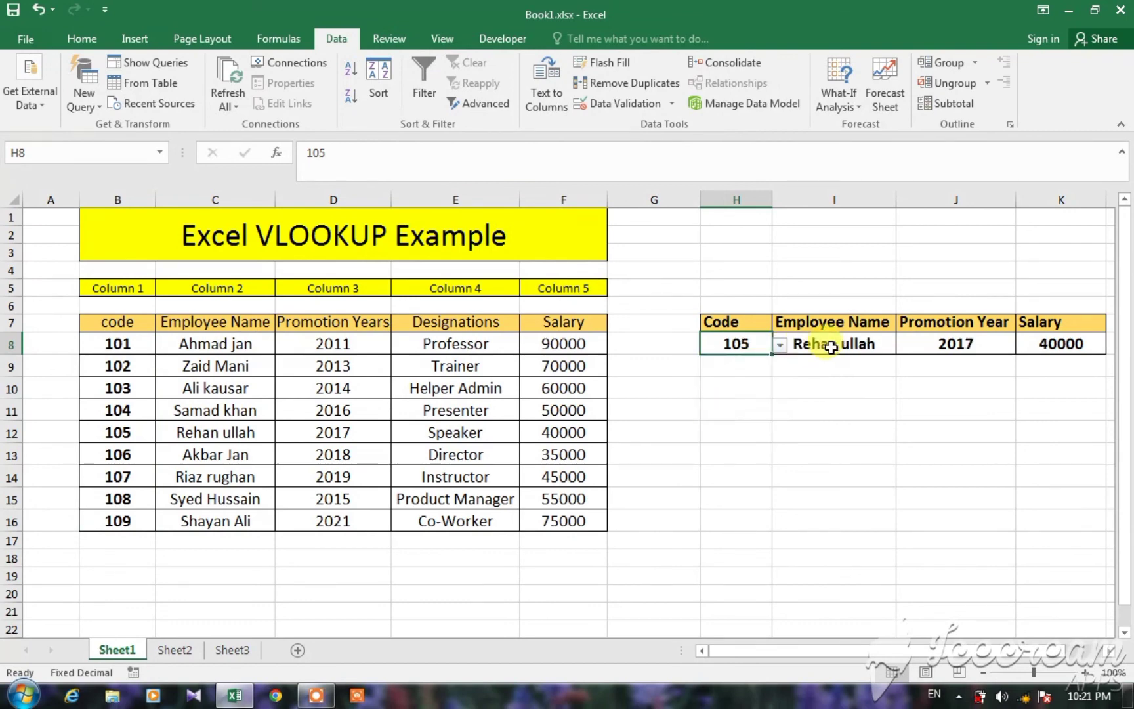
pyautogui.click(776, 352)
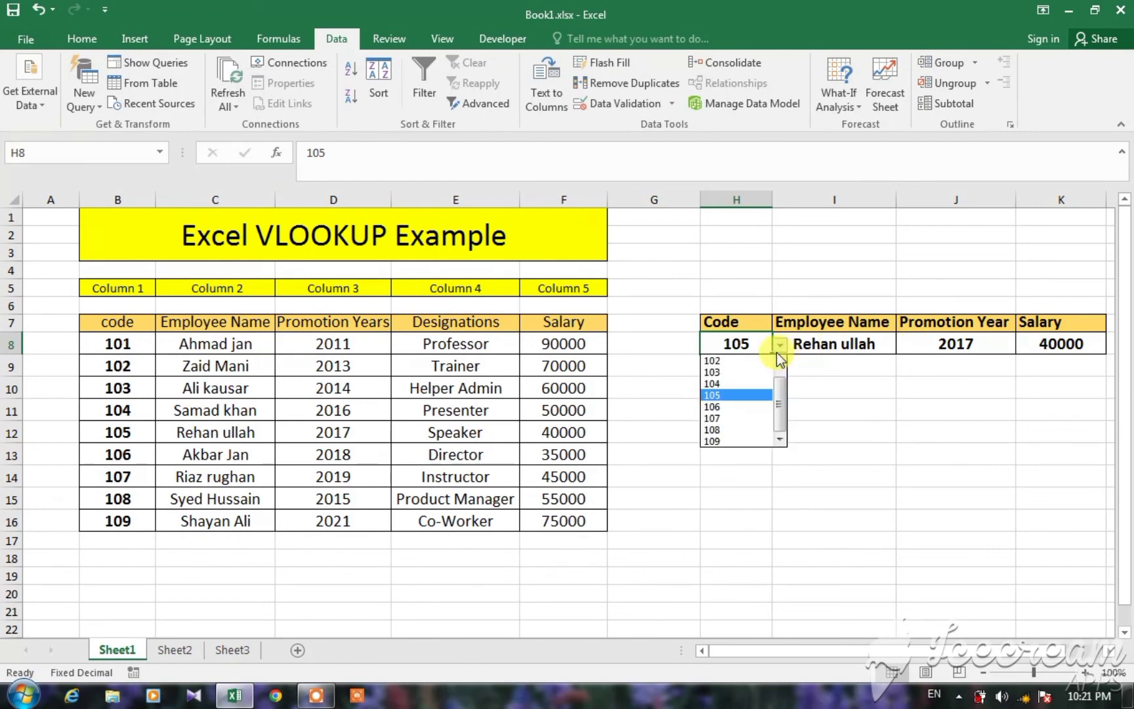
pyautogui.click(722, 418)
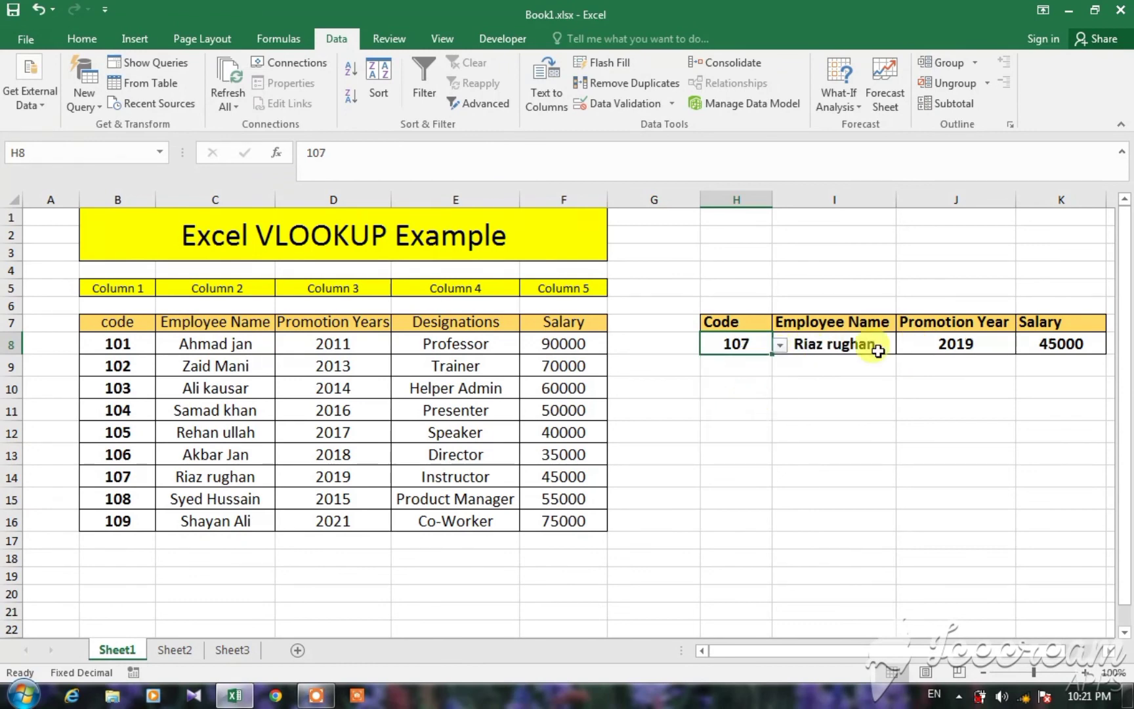
pyautogui.click(780, 353)
pyautogui.click(727, 438)
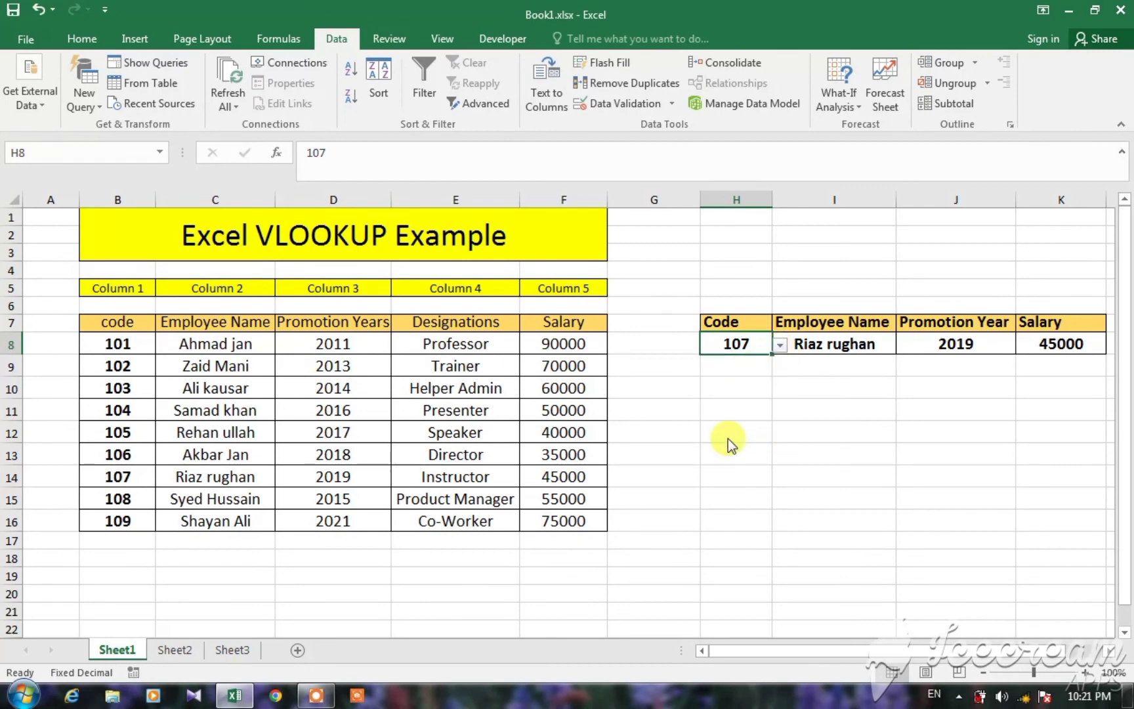